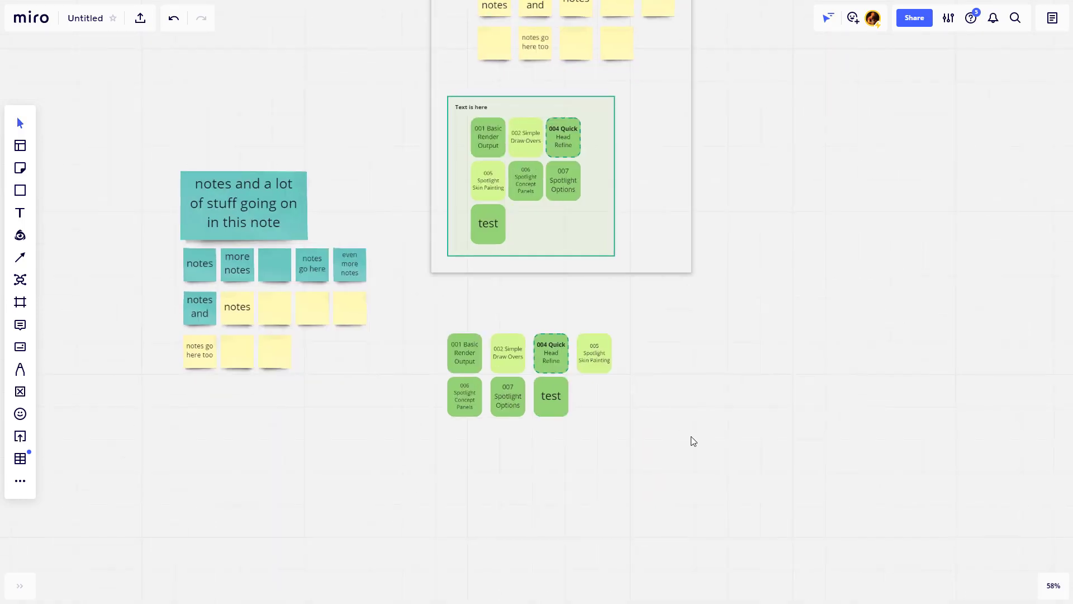
- Gather five loose cards at the lower right and lift the 001 Basic Render Output card above 006
scroll(692, 436, up, 2)
drag(409, 276, 491, 323)
drag(557, 374, 748, 469)
drag(533, 354, 734, 472)
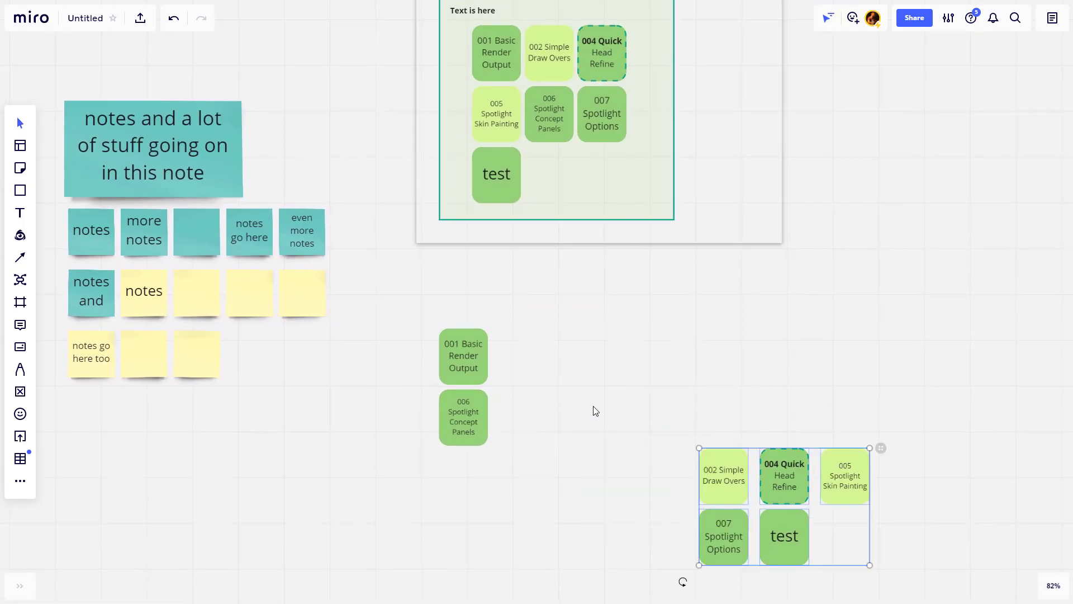
drag(463, 355, 481, 326)
- Turn the 001 card into an enlarged diamond, then into an ellipse
click(311, 250)
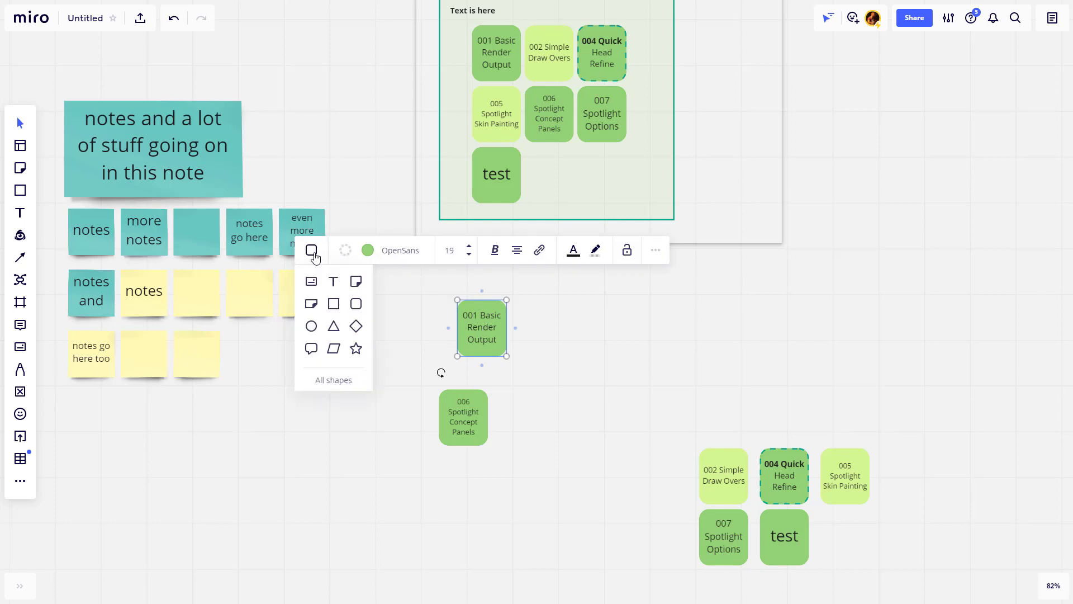
click(356, 326)
scroll(587, 376, right, 3)
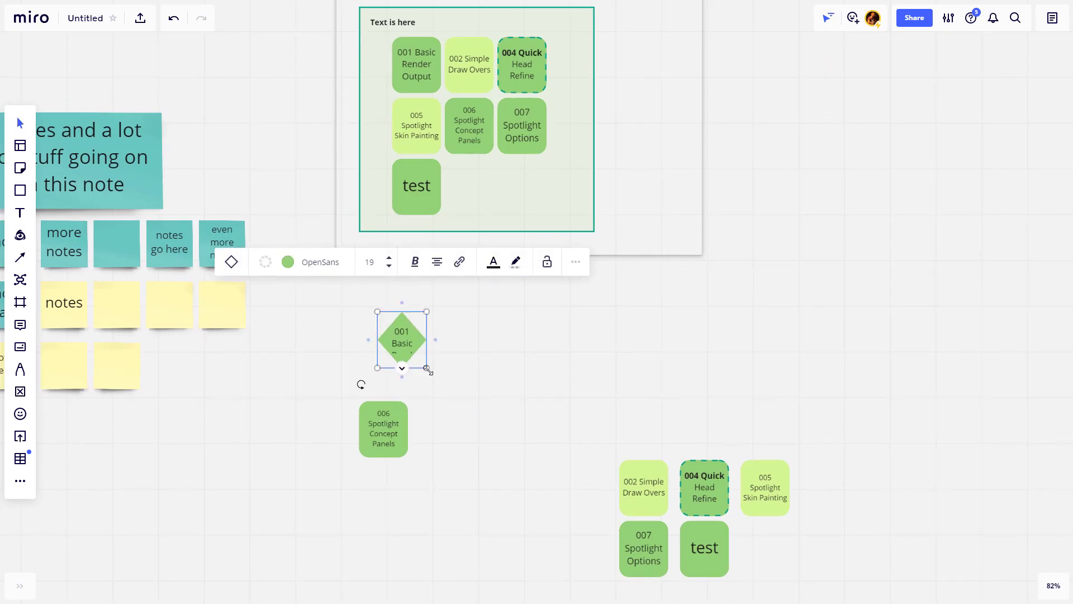
mouse_move(428, 371)
mouse_down()
mouse_move(447, 393)
mouse_move(444, 383)
mouse_up()
scroll(561, 403, right, 3)
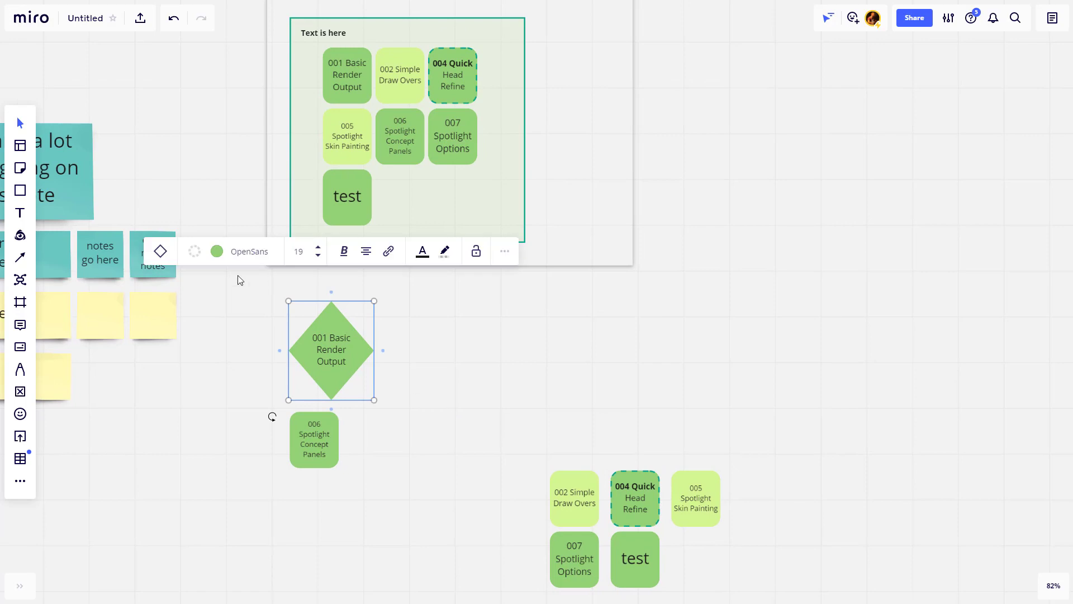
click(158, 256)
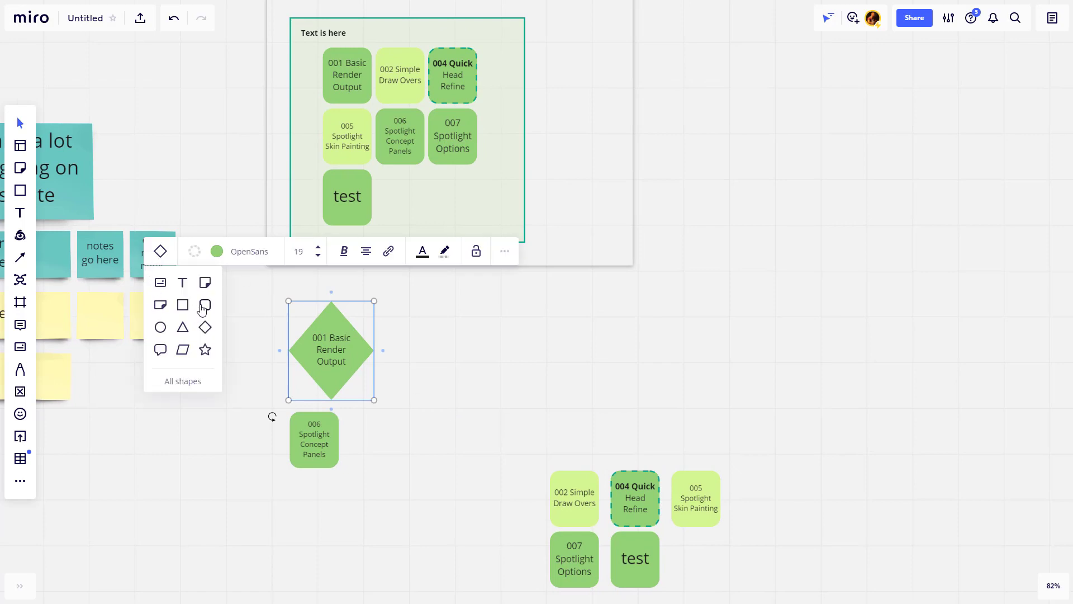
click(160, 327)
- Give the ellipse a thicker teal border
click(195, 251)
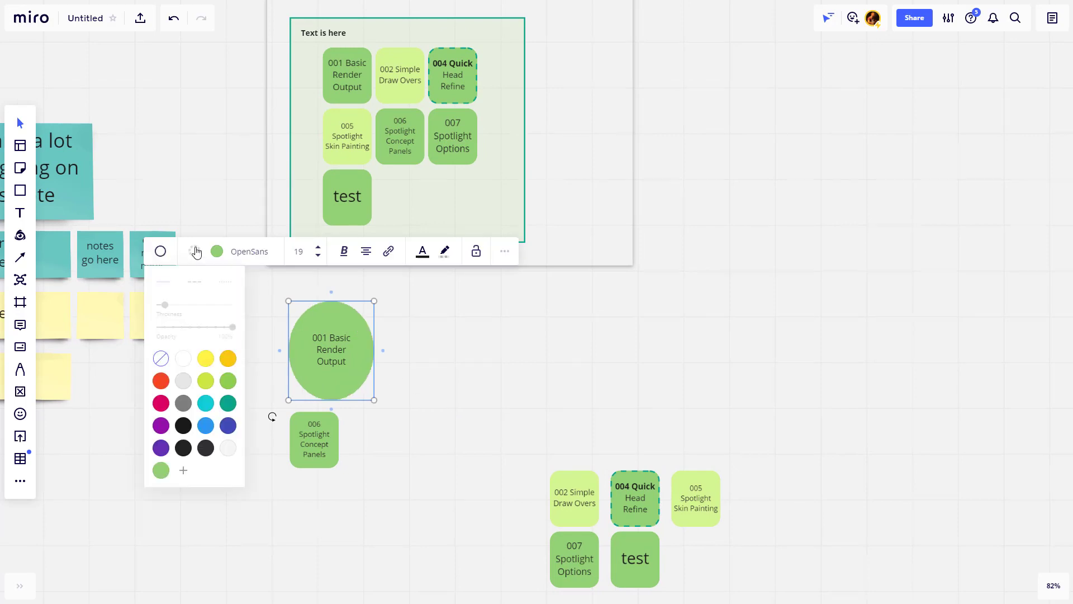
click(227, 404)
drag(165, 305, 183, 305)
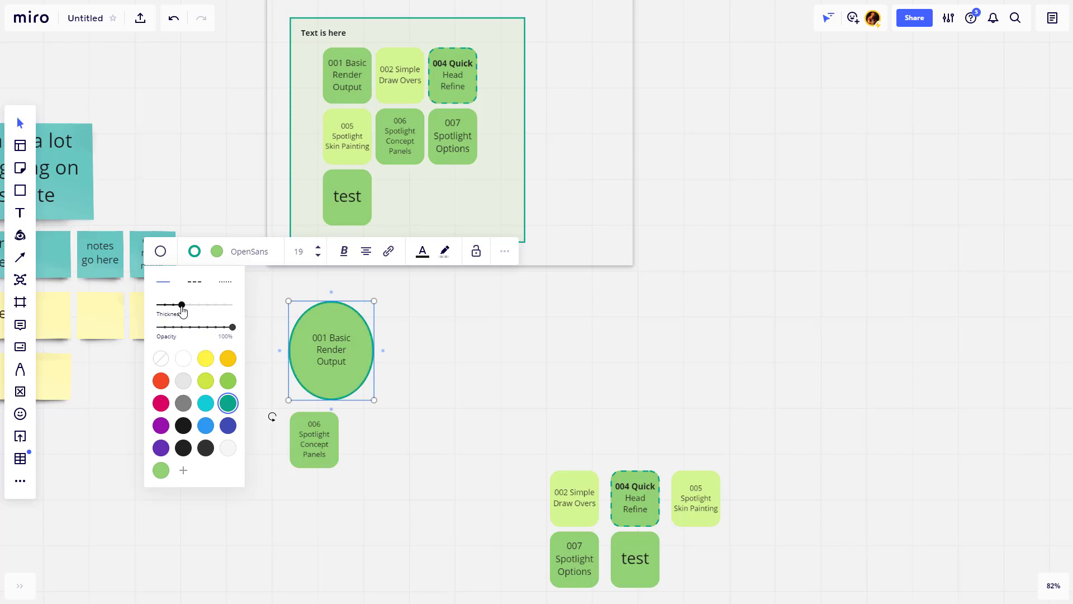
- Move the 006 card to the right and reselect the 001 ellipse
drag(333, 445, 590, 368)
drag(420, 371, 366, 372)
click(319, 356)
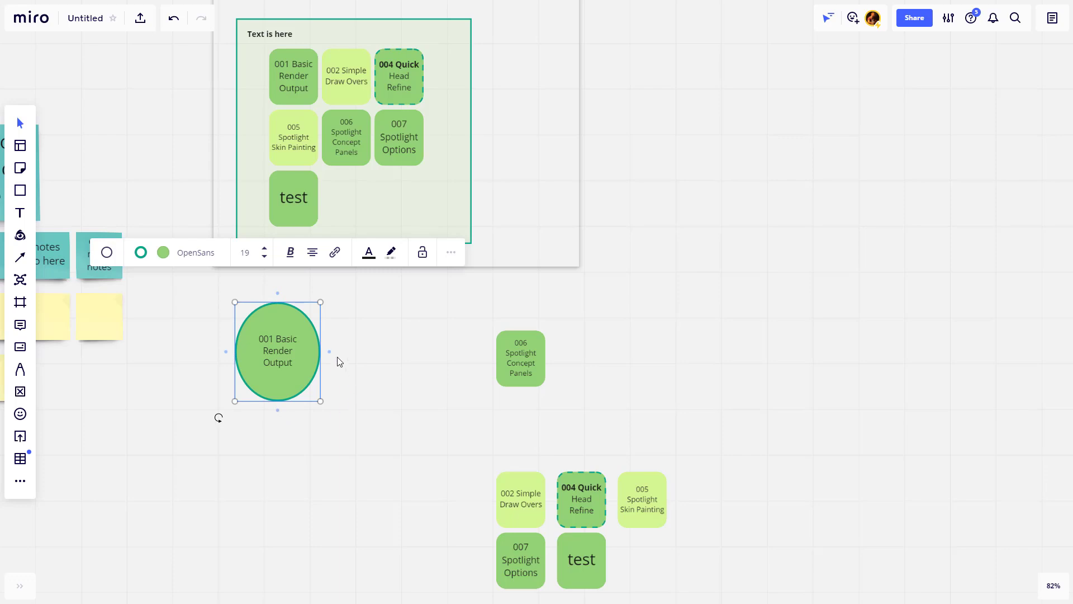
- Draw an arrow from the 001 ellipse to the left side of the 006 card, placed to its right
mouse_move(330, 351)
mouse_down()
mouse_move(528, 358)
mouse_move(441, 360)
mouse_move(495, 355)
mouse_move(498, 332)
mouse_move(522, 331)
mouse_move(505, 391)
mouse_move(526, 408)
mouse_move(520, 481)
mouse_move(497, 342)
mouse_move(491, 361)
mouse_move(513, 327)
mouse_move(642, 381)
mouse_move(475, 413)
mouse_move(478, 383)
mouse_move(274, 533)
mouse_up()
drag(205, 488, 498, 368)
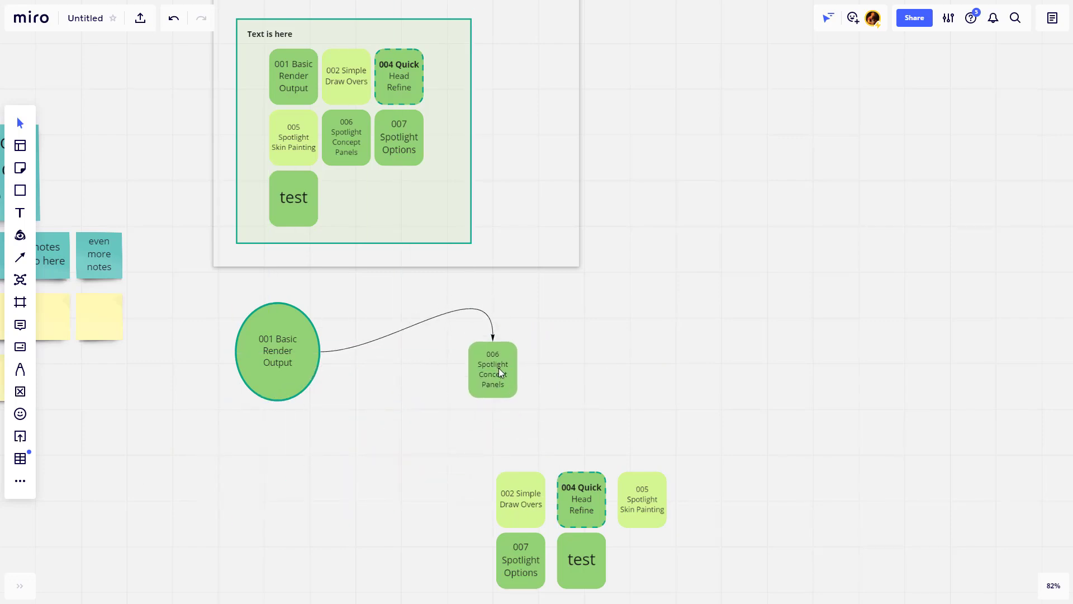
click(491, 341)
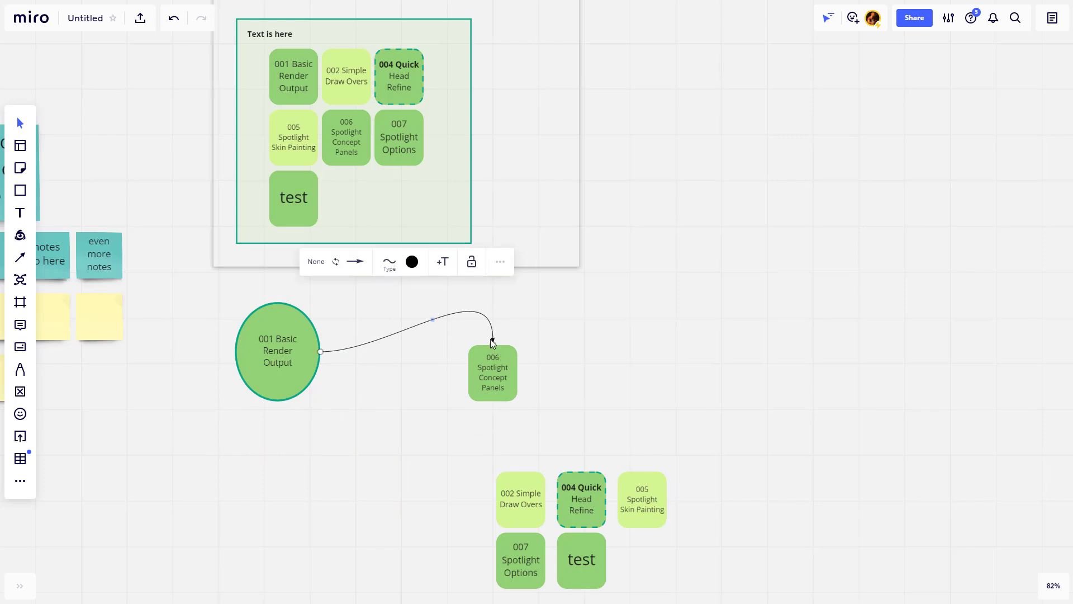
drag(493, 344, 468, 373)
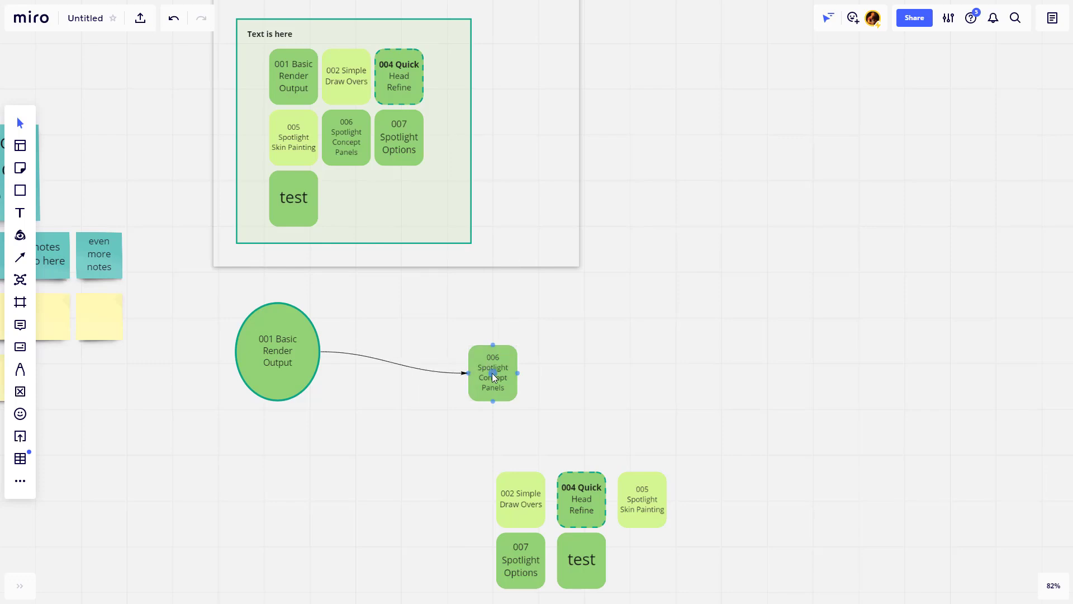
drag(468, 371, 487, 318)
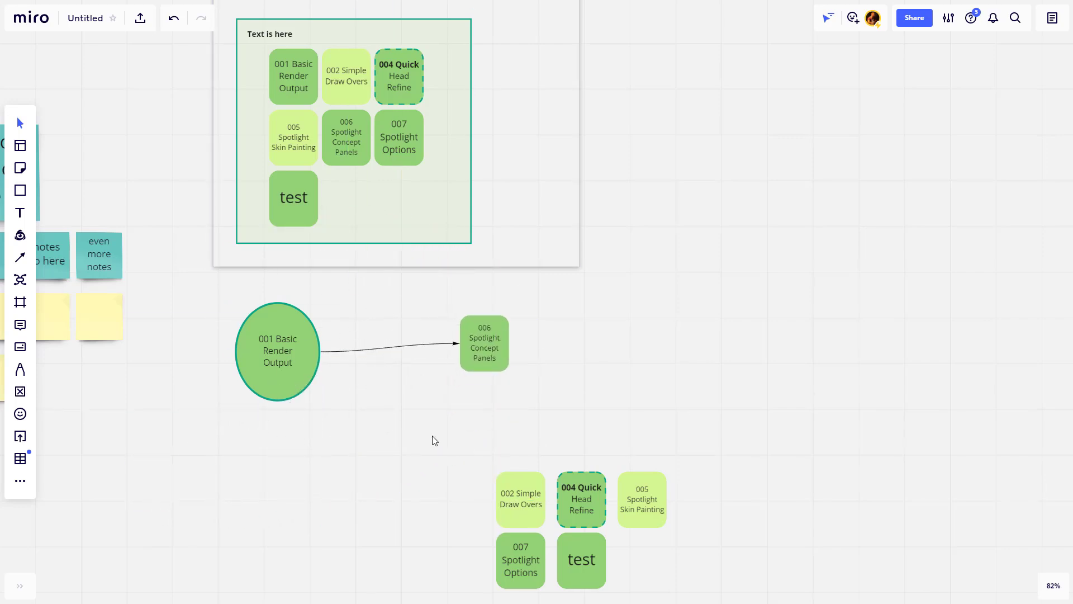
scroll(385, 409, up, 4)
click(438, 345)
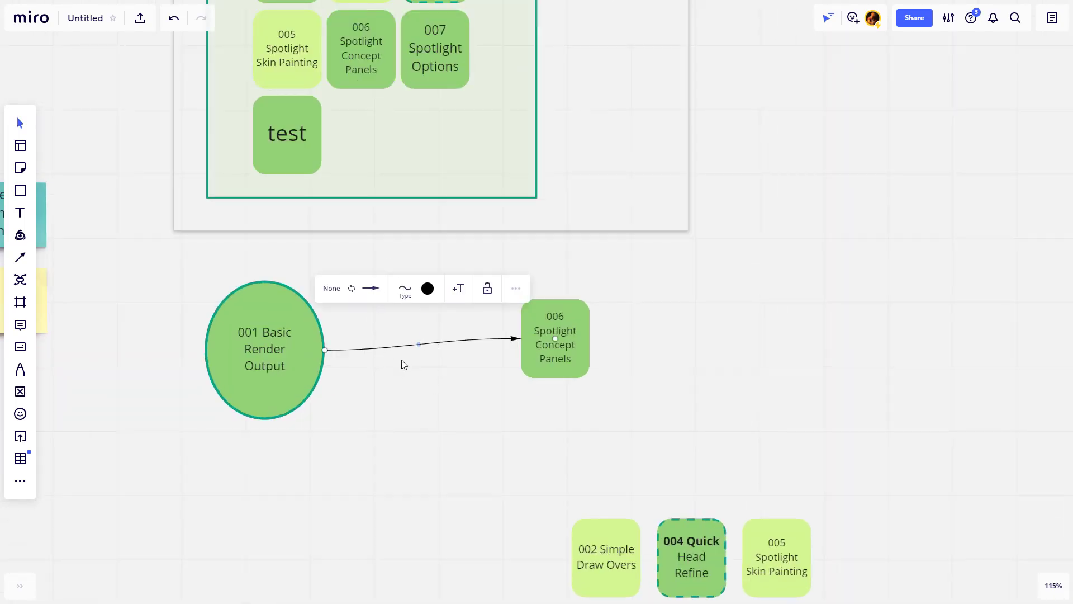
click(343, 297)
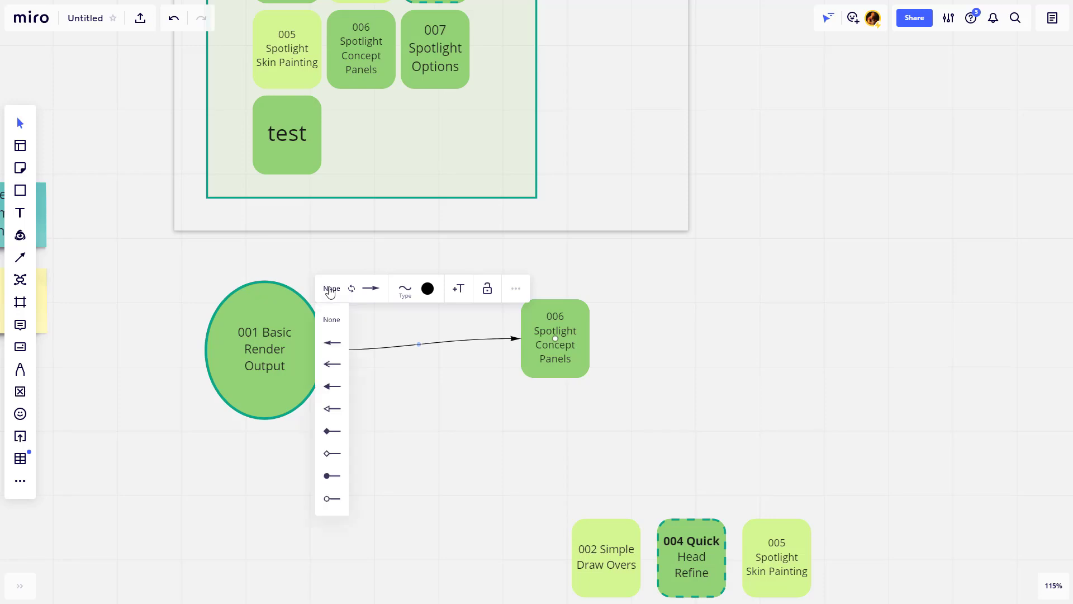
click(332, 339)
click(332, 290)
click(332, 322)
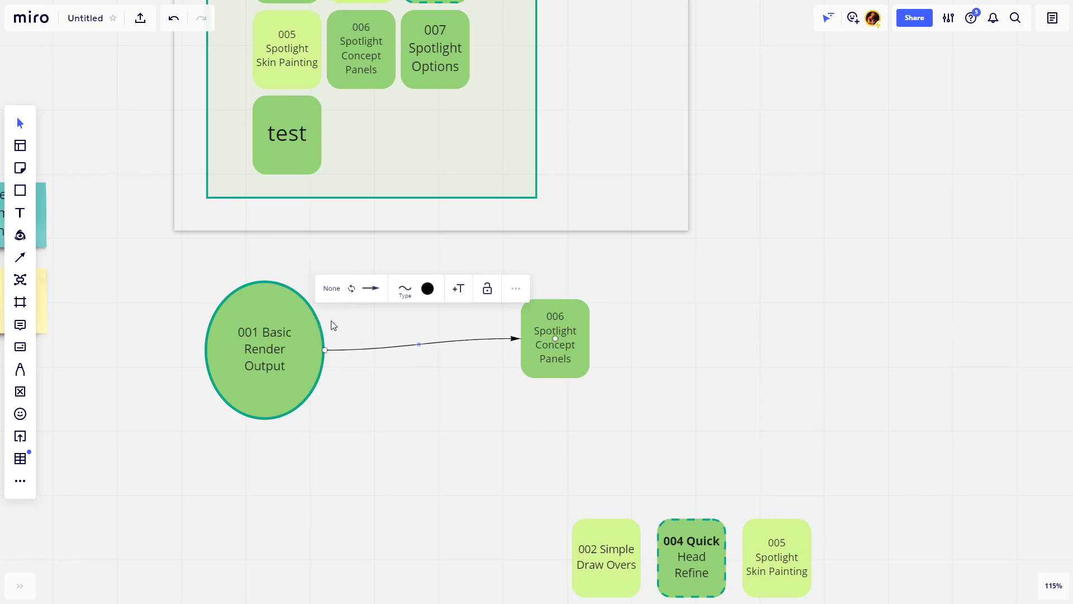
drag(547, 371, 558, 393)
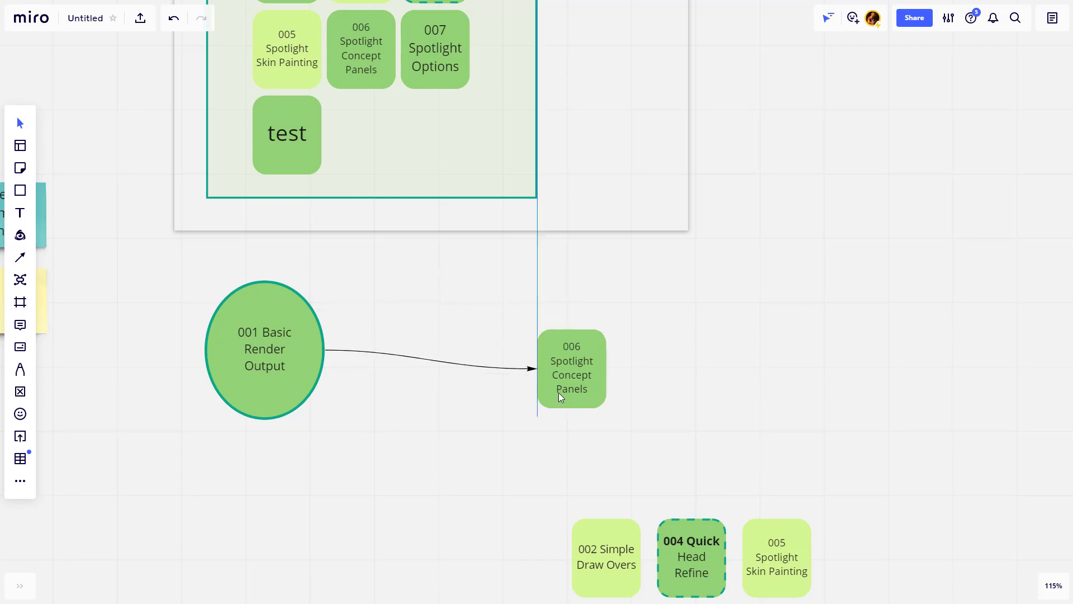
click(484, 360)
click(377, 300)
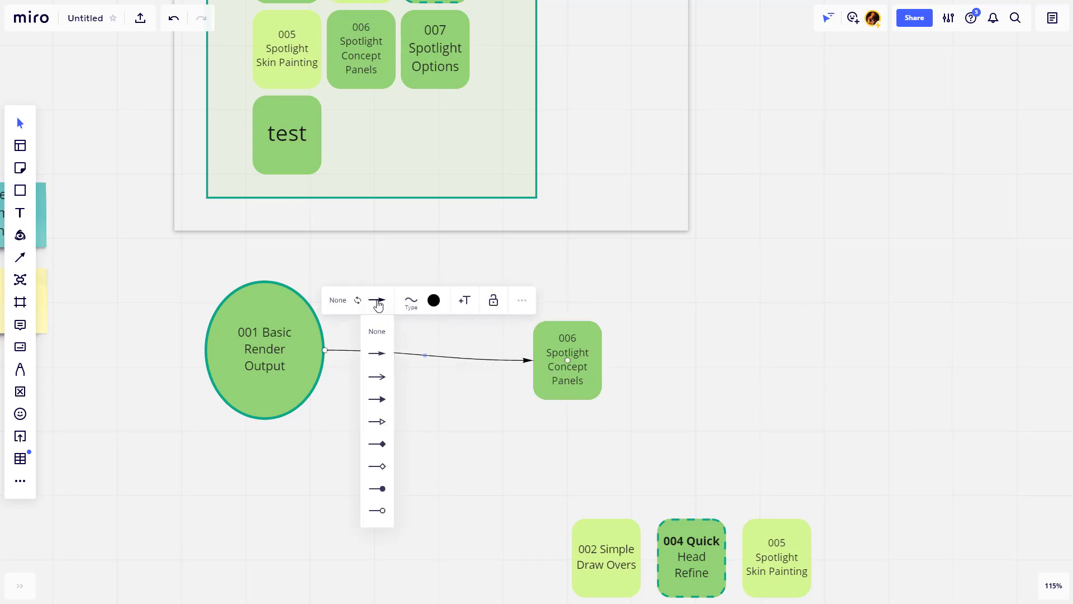
click(378, 330)
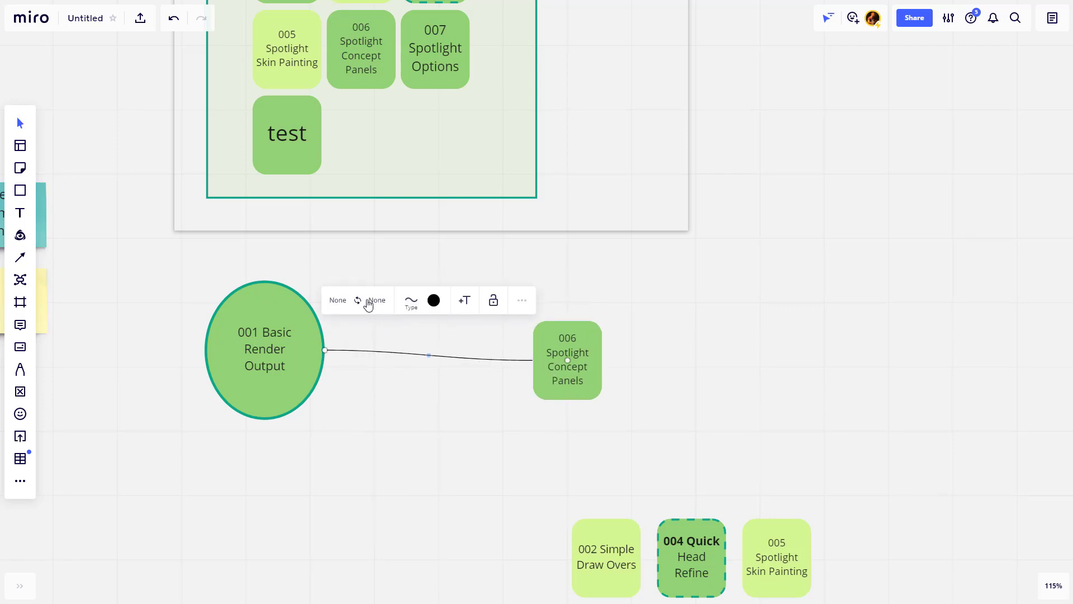
click(375, 301)
click(378, 354)
click(358, 301)
click(357, 302)
click(377, 301)
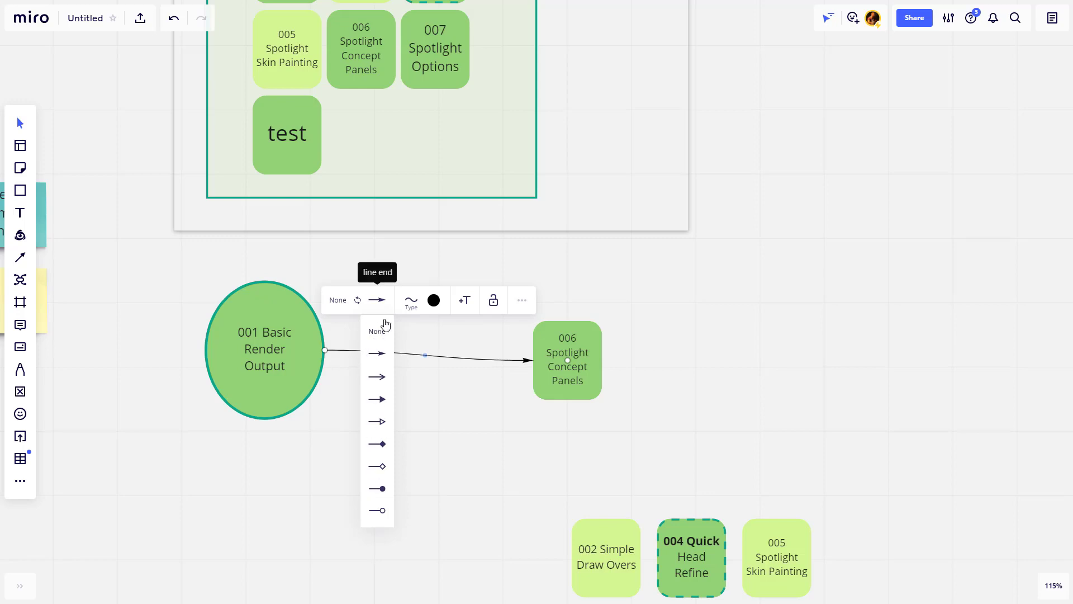
- Thicken the connector and switch its type to elbow, then back to straight
click(410, 302)
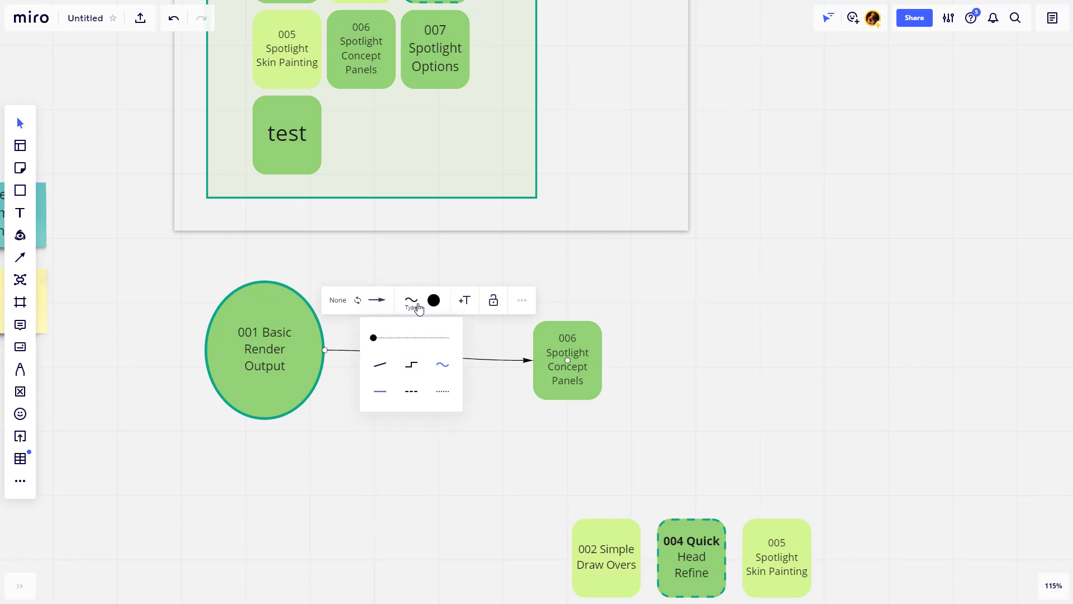
mouse_move(382, 343)
mouse_down()
mouse_move(403, 341)
mouse_move(399, 349)
mouse_up()
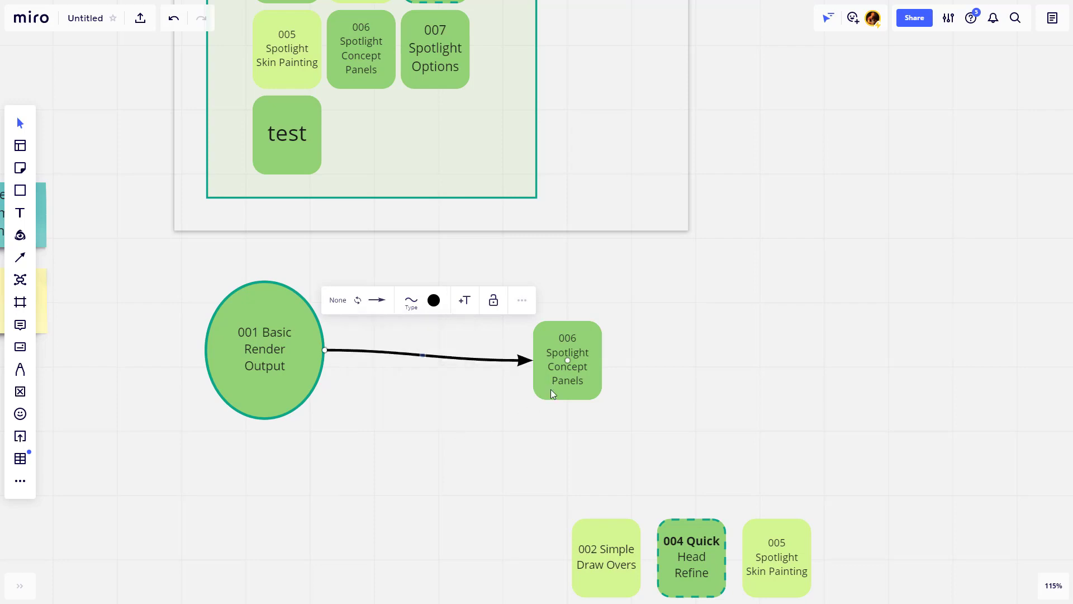
drag(552, 389, 508, 475)
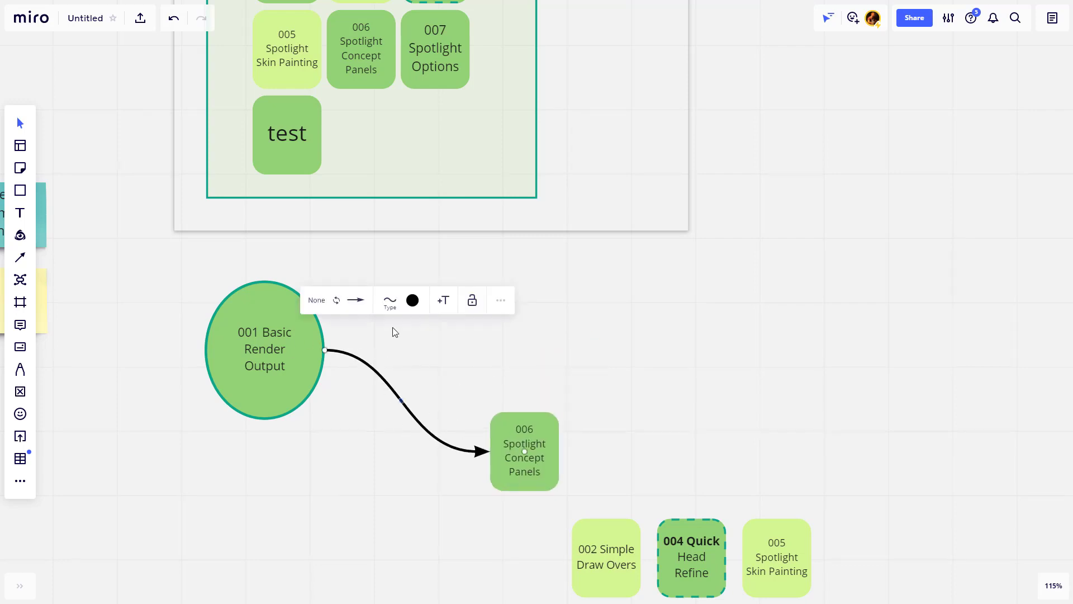
click(389, 302)
click(391, 366)
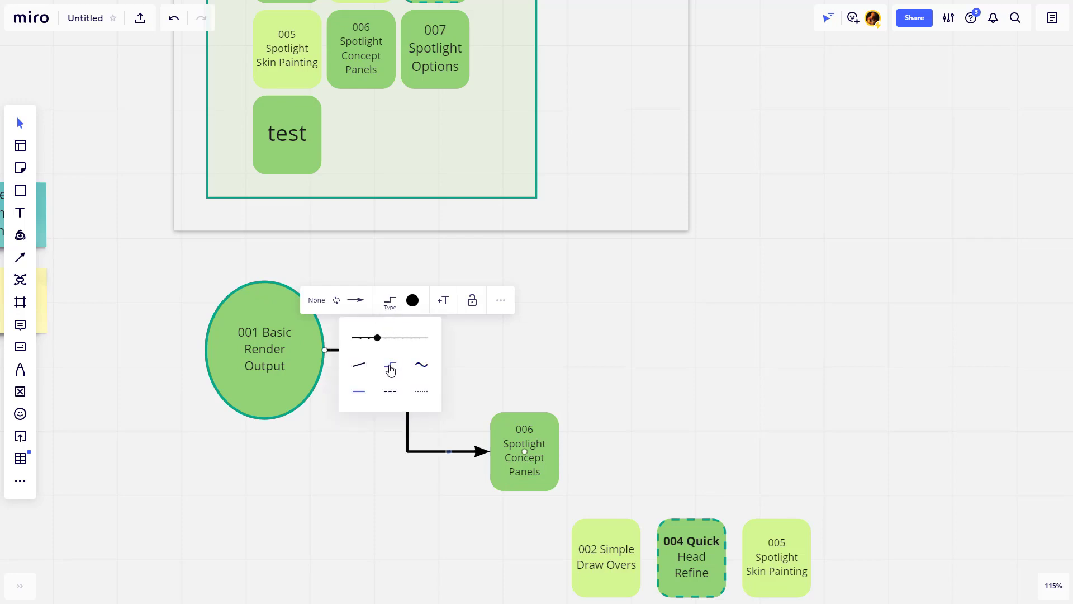
click(491, 355)
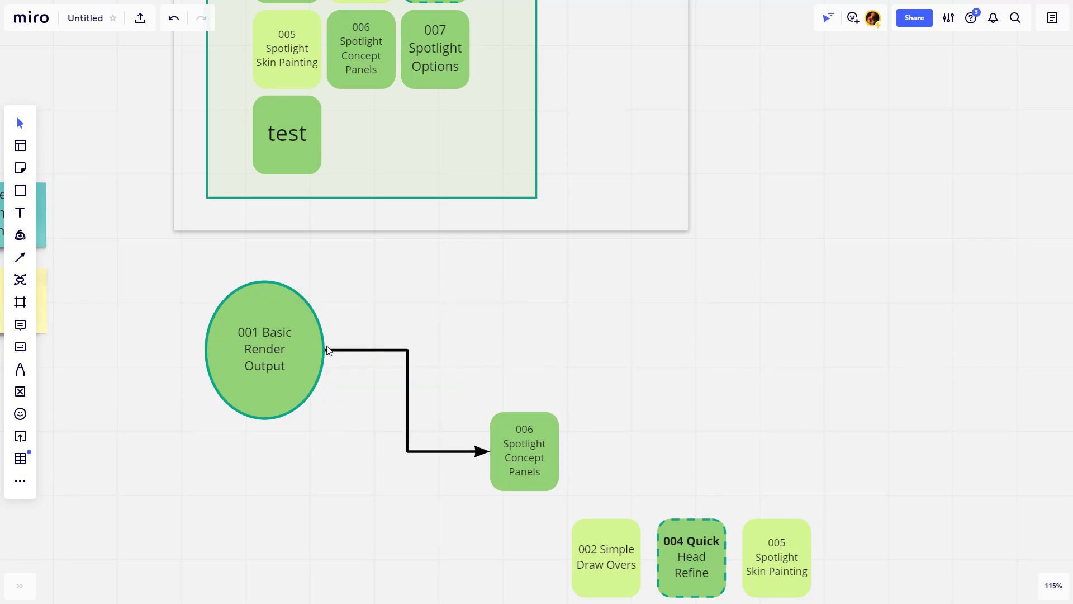
click(402, 352)
click(389, 301)
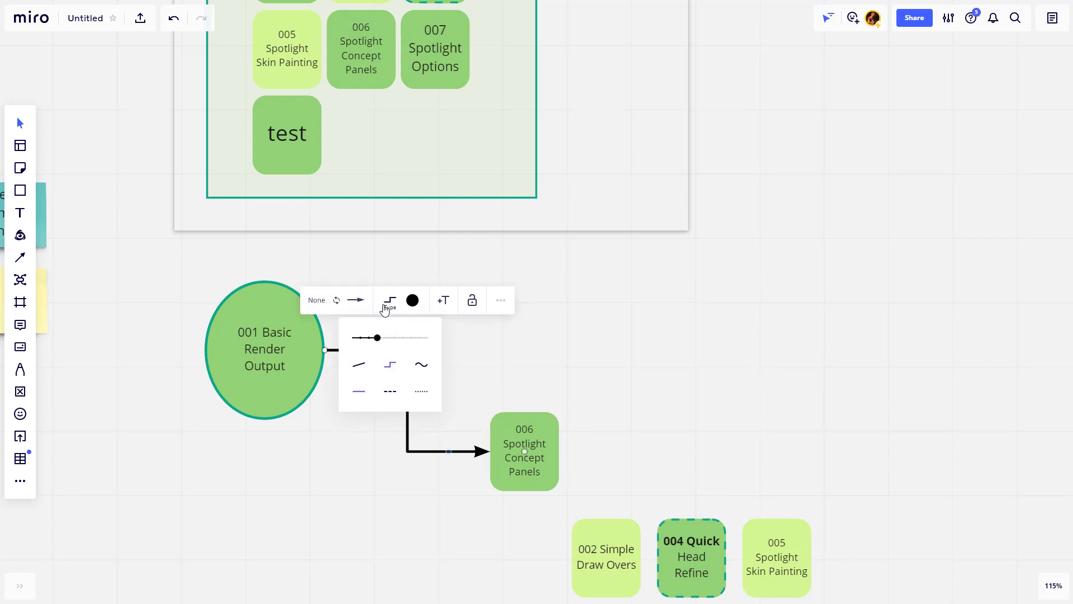
click(359, 366)
- Move the 006 card up so it sits level with the ellipse
drag(498, 422, 470, 329)
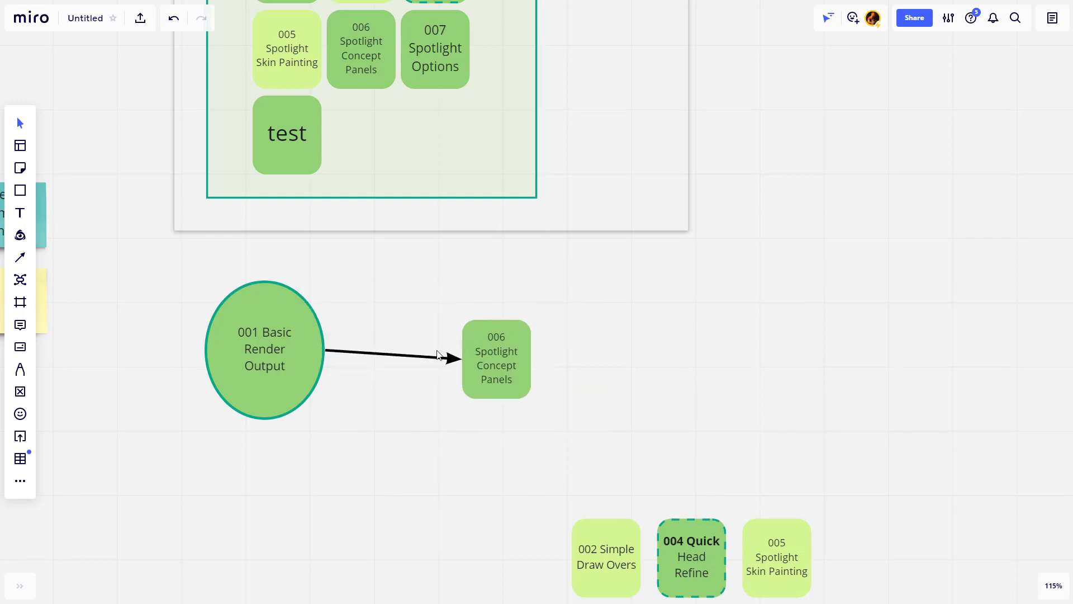
click(415, 358)
mouse_move(495, 369)
mouse_down()
mouse_move(490, 462)
mouse_move(506, 431)
mouse_move(504, 343)
mouse_move(507, 356)
mouse_move(273, 427)
mouse_move(478, 347)
mouse_move(478, 365)
mouse_up()
- Finish aligning the 006 card with the 001 circle and bring the other cards into view
click(291, 340)
scroll(485, 454, down, 1)
drag(471, 427, 263, 267)
scroll(537, 316, up, 3)
drag(537, 316, 611, 214)
- Line up 002 beside 005, put 004 Quick Head Refine below 002, and test next to 005
drag(425, 339, 521, 355)
drag(362, 433, 250, 375)
mouse_move(311, 296)
mouse_down()
mouse_move(350, 323)
mouse_move(593, 264)
mouse_move(745, 317)
mouse_move(785, 242)
mouse_up()
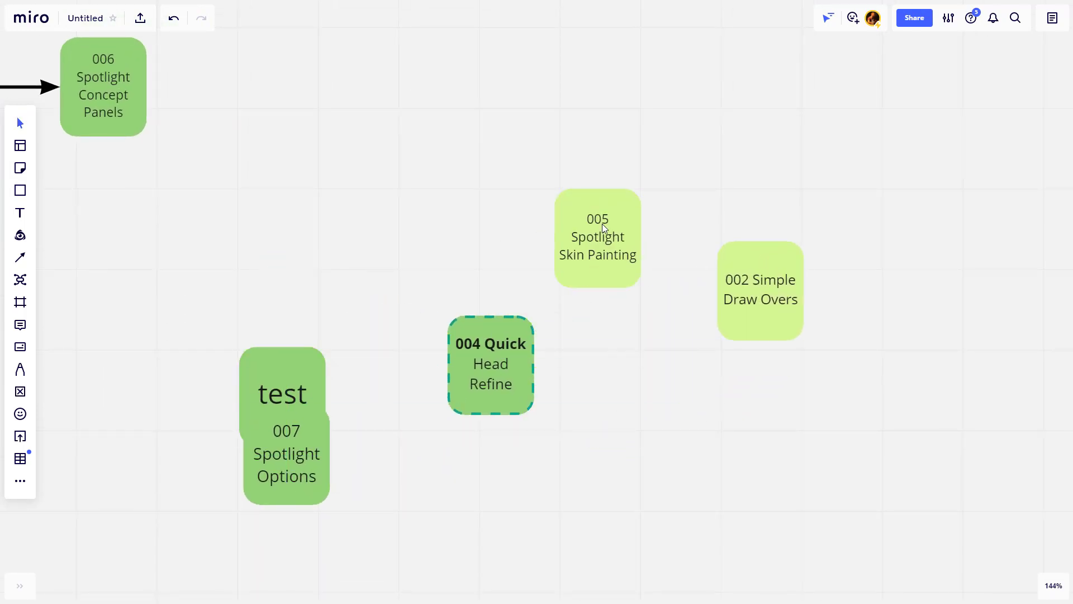
mouse_move(736, 299)
mouse_down()
mouse_move(724, 259)
mouse_move(726, 270)
mouse_move(754, 259)
mouse_move(693, 252)
mouse_move(740, 260)
mouse_up()
mouse_move(507, 353)
mouse_down()
mouse_move(705, 367)
mouse_move(721, 355)
mouse_up()
mouse_move(314, 392)
mouse_down()
mouse_move(498, 236)
mouse_move(485, 232)
mouse_up()
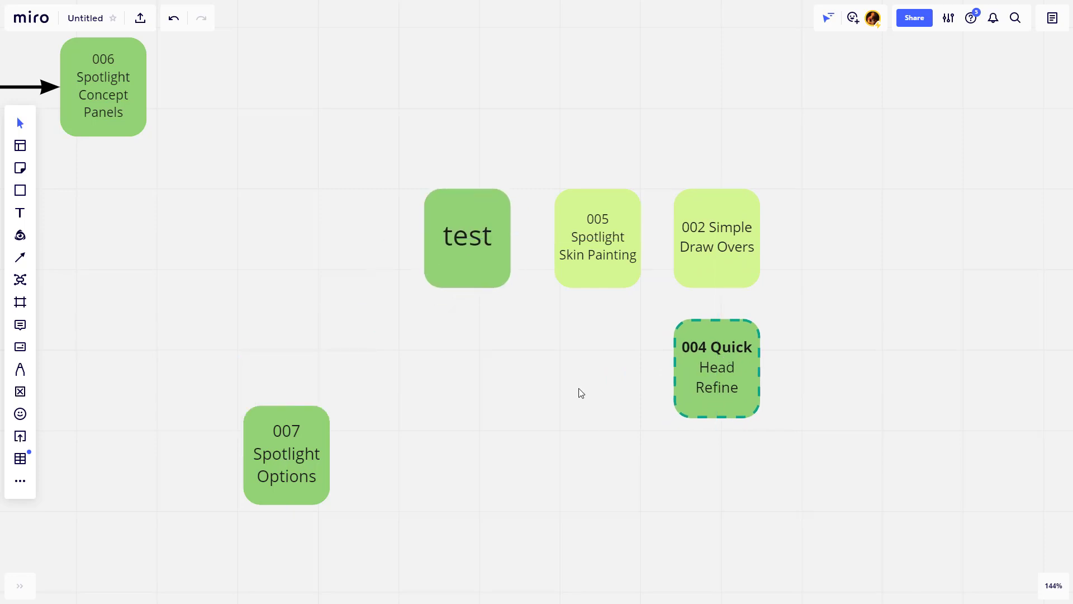
scroll(246, 251, down, 2)
drag(246, 251, 580, 356)
- Make the arrow from 001 to 006 a lime-green dashed line
drag(434, 302, 362, 314)
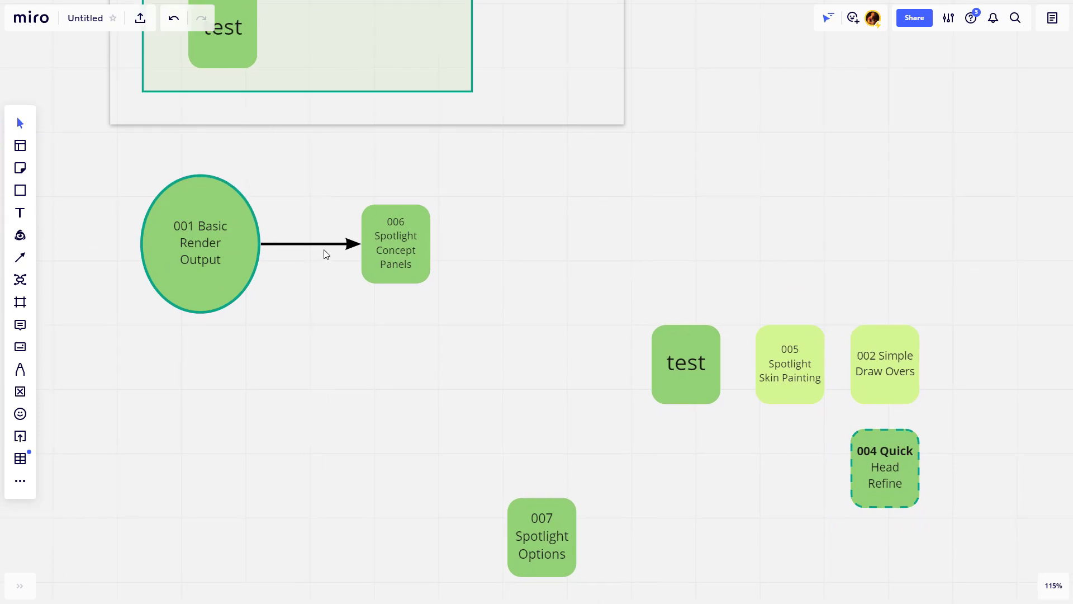
click(331, 245)
click(315, 195)
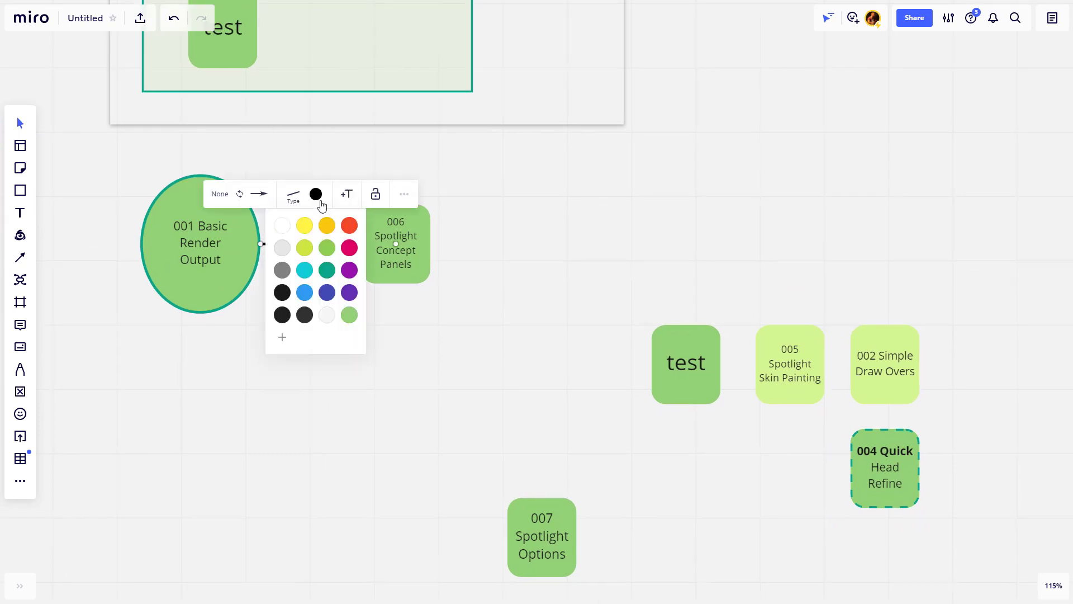
click(308, 249)
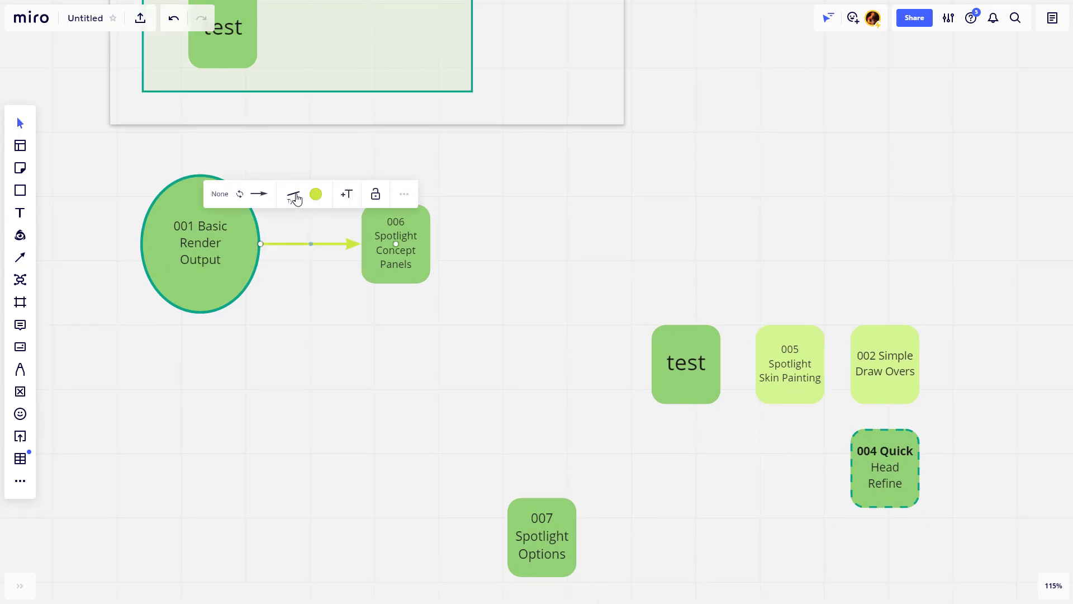
click(296, 199)
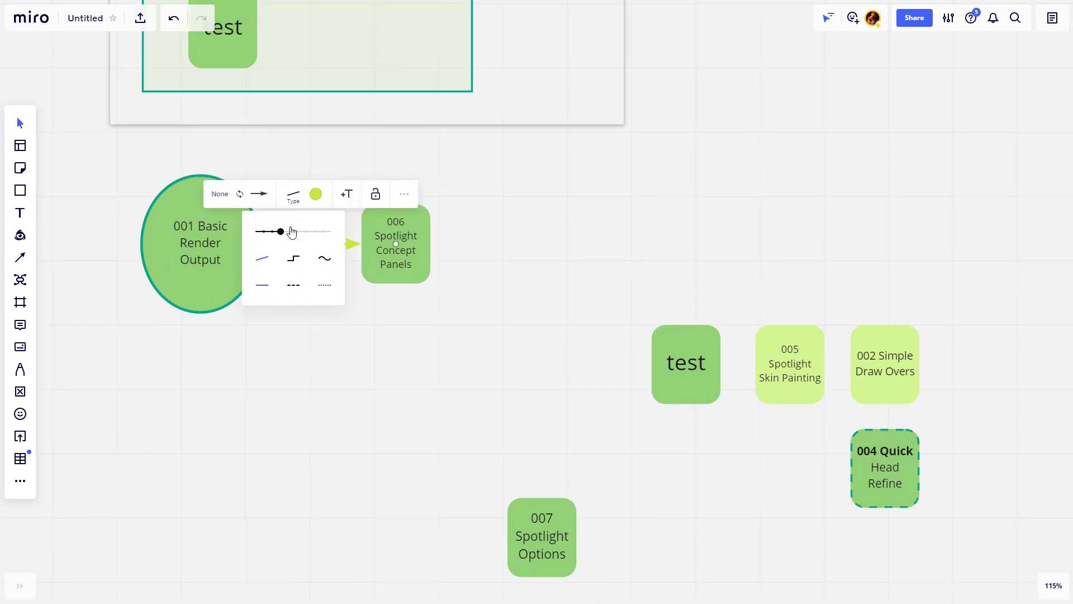
click(293, 285)
- Move the 006 card further right and review the connector's colour and style options
drag(393, 250, 443, 251)
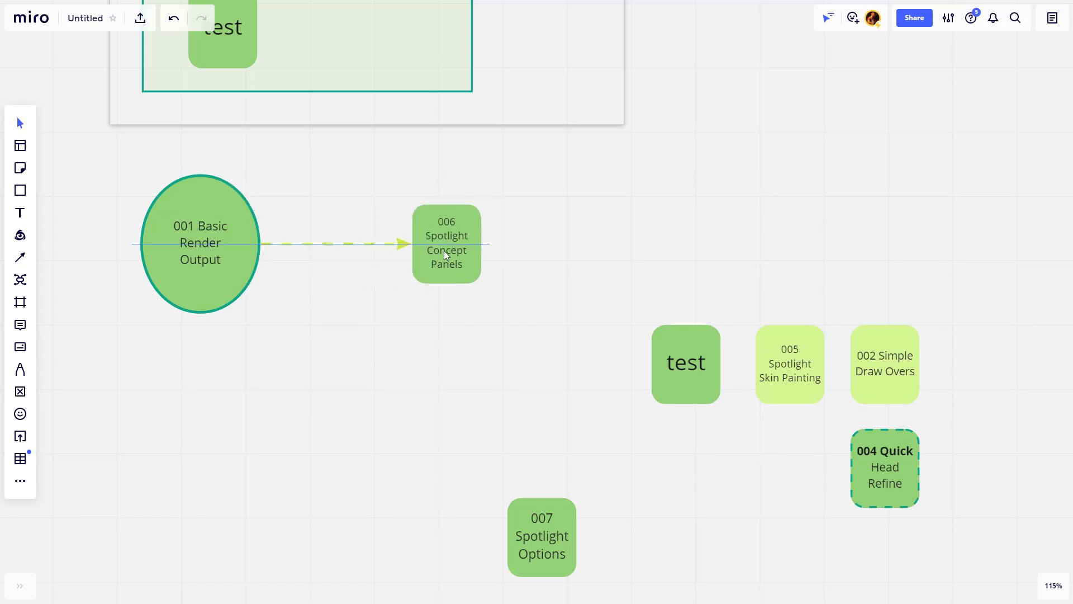
click(337, 243)
click(341, 194)
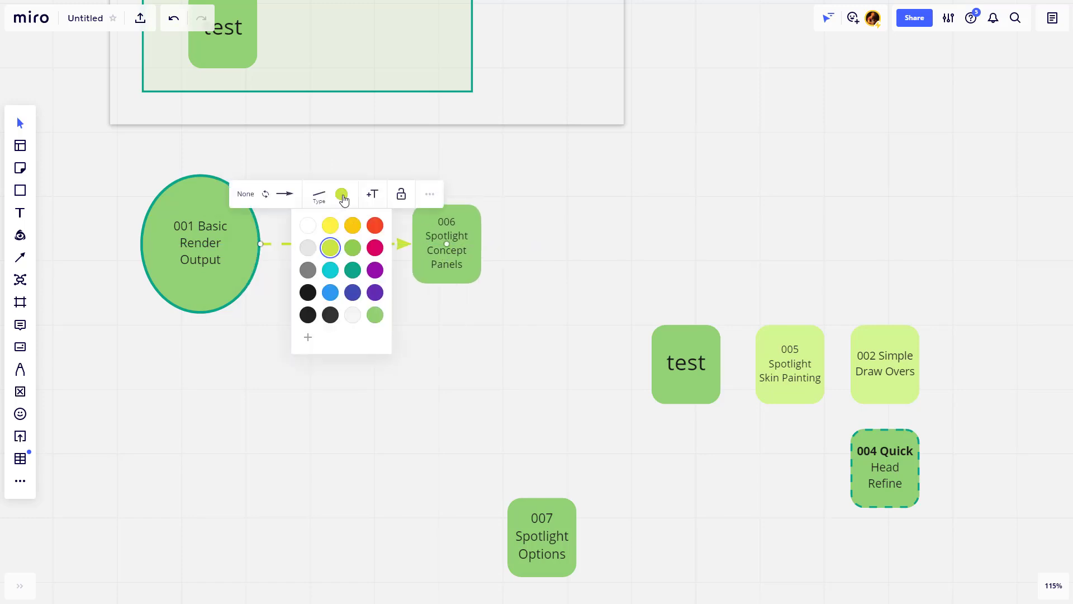
click(320, 196)
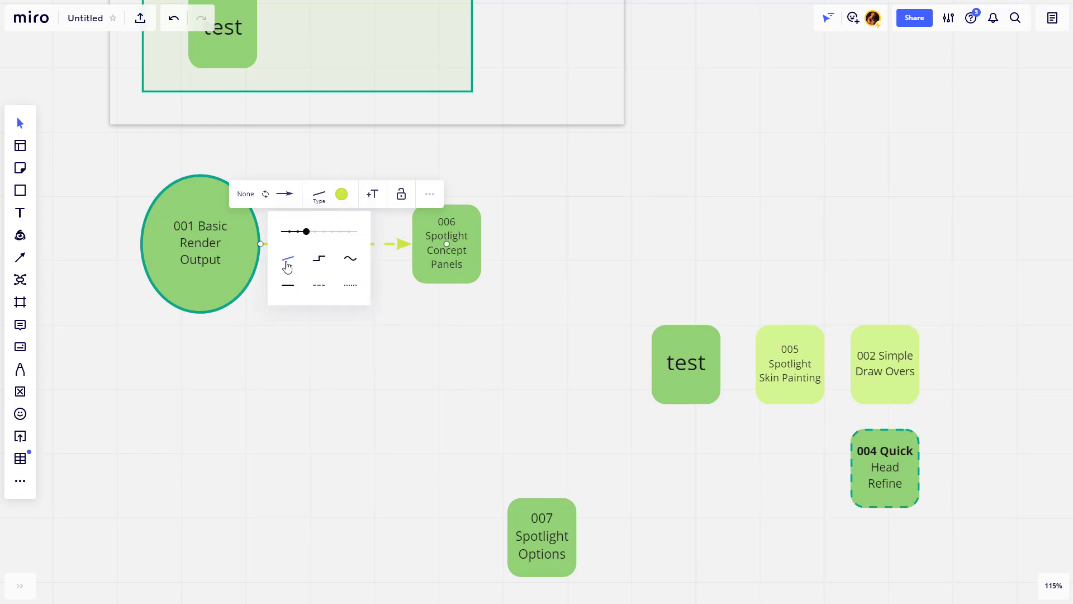
click(550, 200)
- Label the connector 'Connection' with a second line reading 'yay'
click(344, 245)
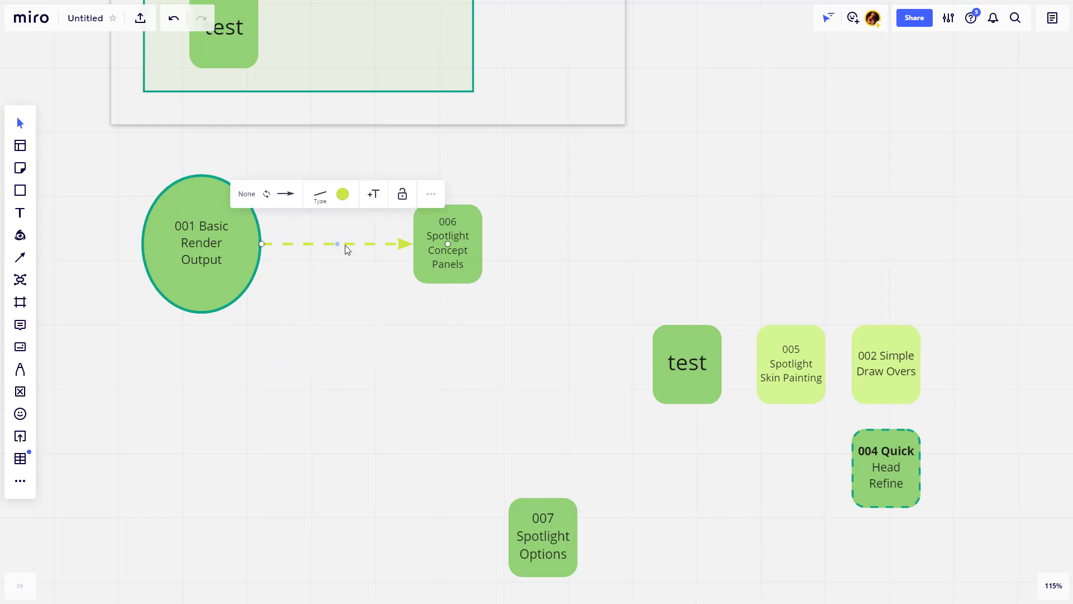
double_click(346, 244)
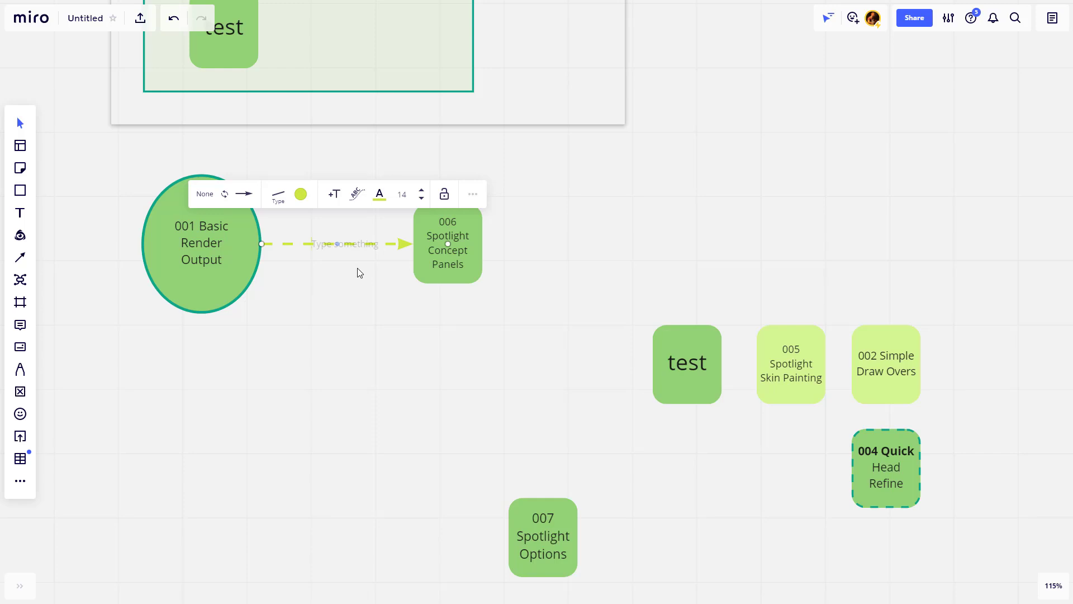
text(Connection!)
key(Return)
text(yay)
click(359, 270)
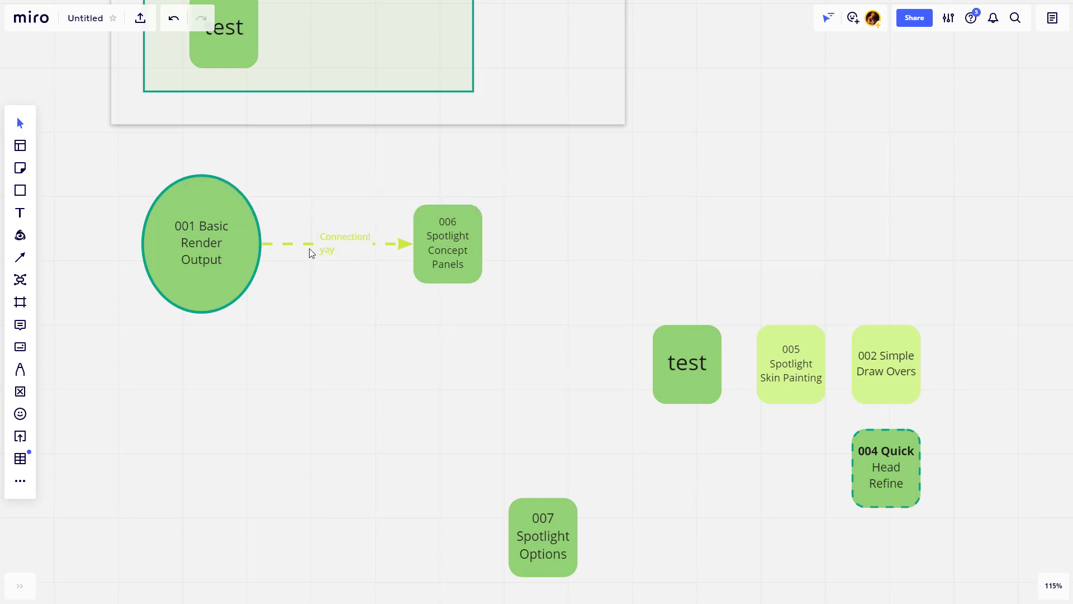
- Change the connector line colour to teal
click(341, 235)
click(301, 194)
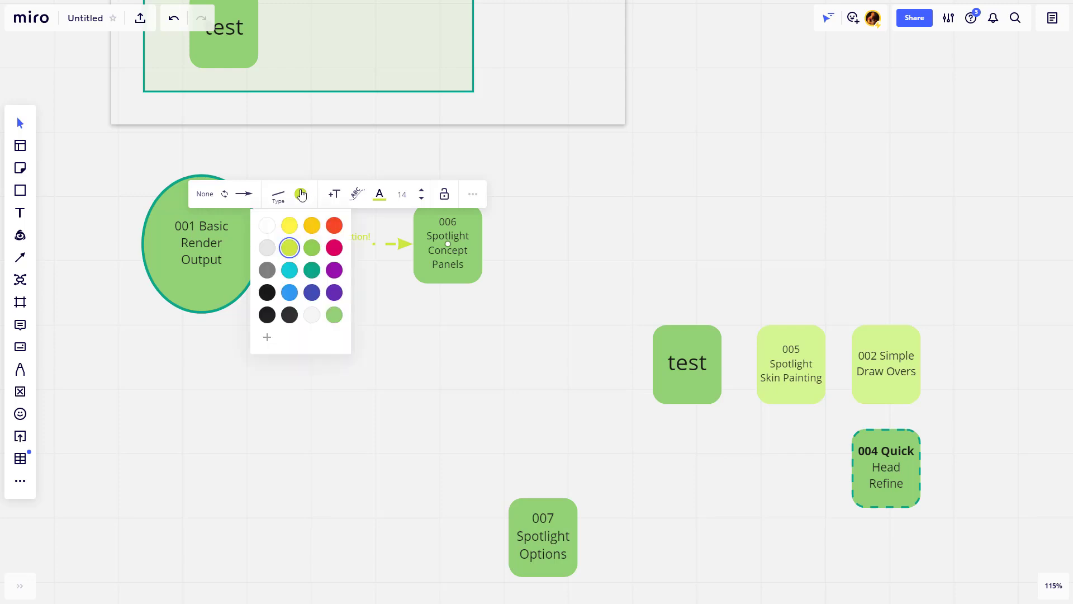
click(312, 270)
click(442, 341)
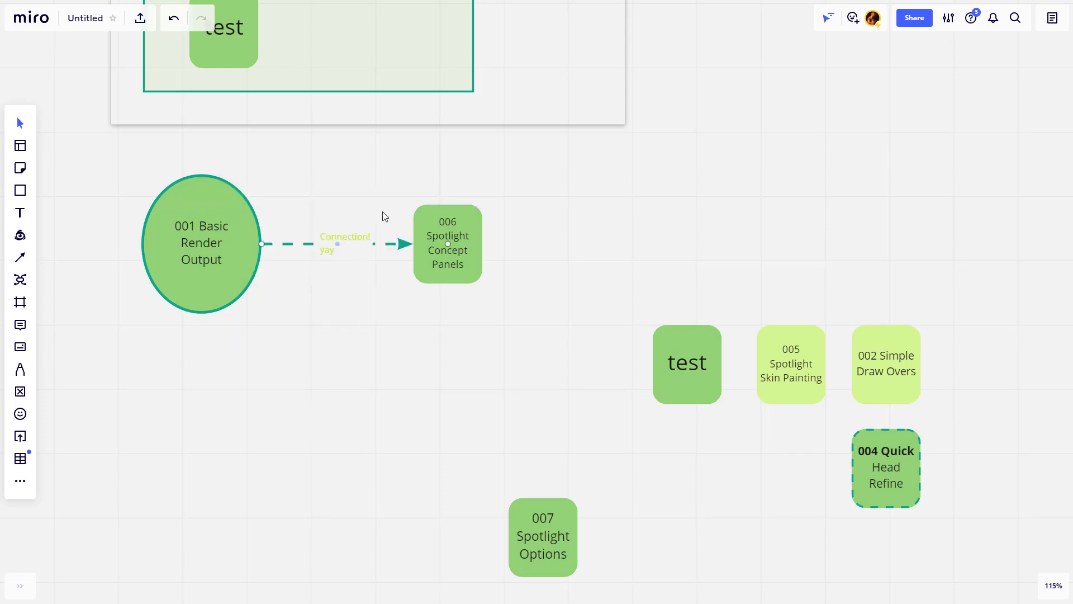
- Make the label text teal at font size 24, and shift the 006 card further right
click(386, 230)
click(379, 196)
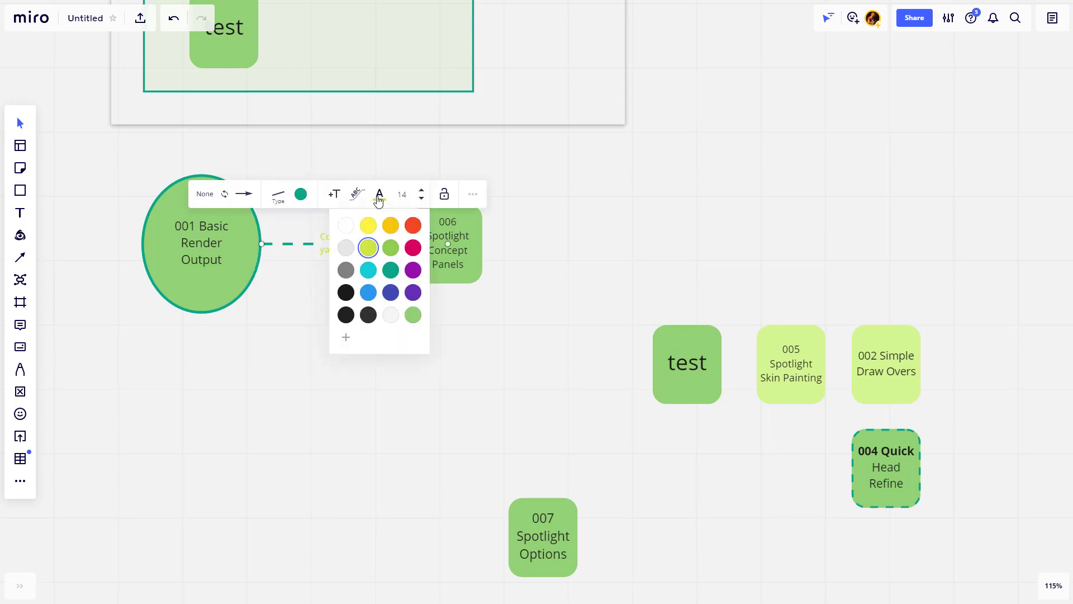
click(391, 270)
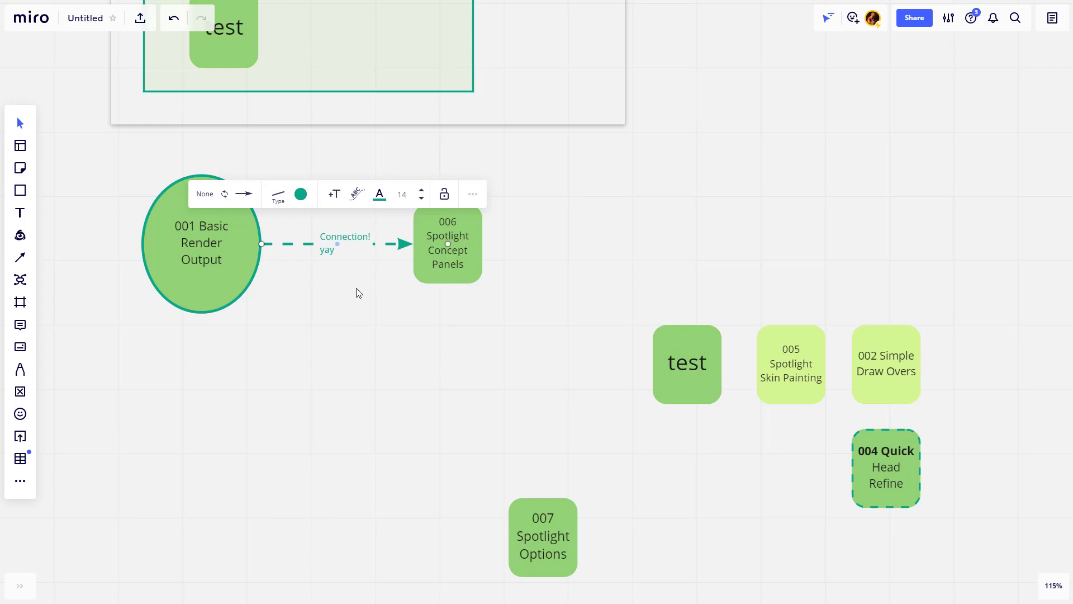
click(423, 190)
click(423, 190)
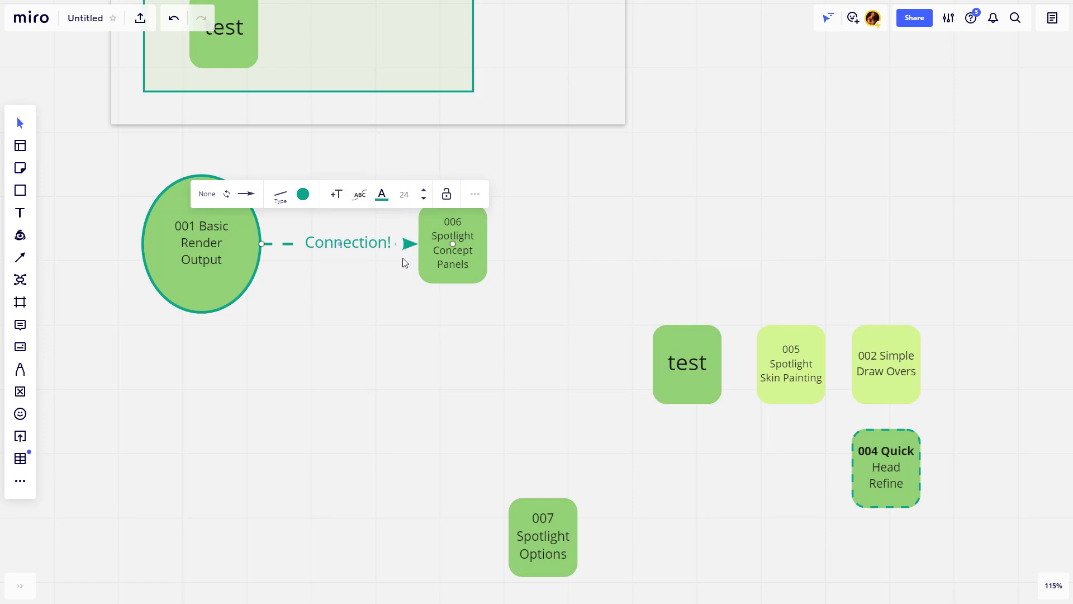
drag(454, 251, 530, 253)
- Use the L line tool to draw an arrow from 006 to the test card and make it elbowed
scroll(428, 355, down, 1)
drag(571, 389, 505, 358)
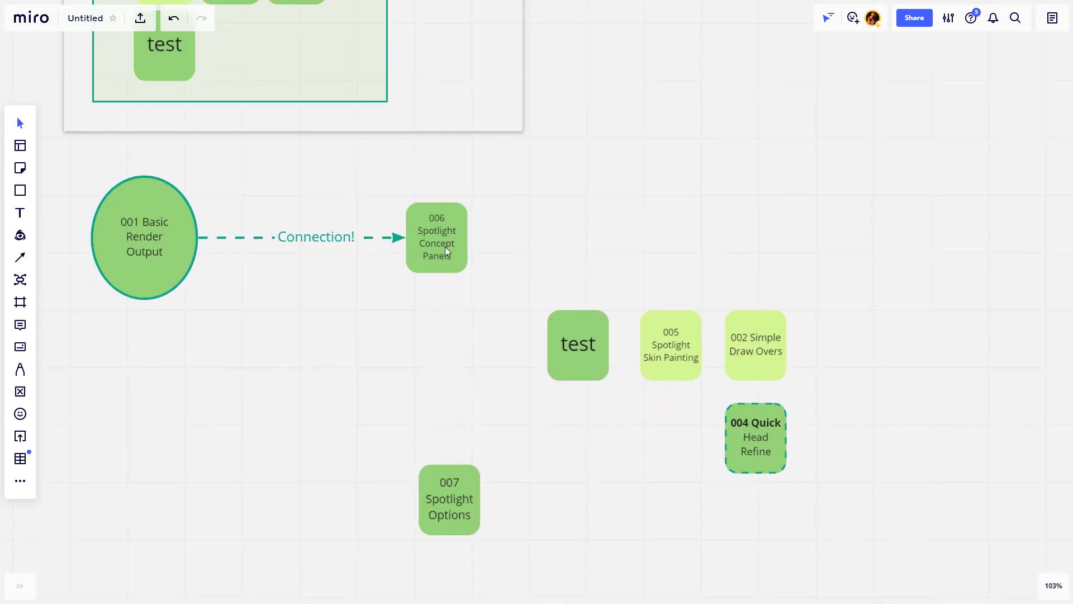
key(l)
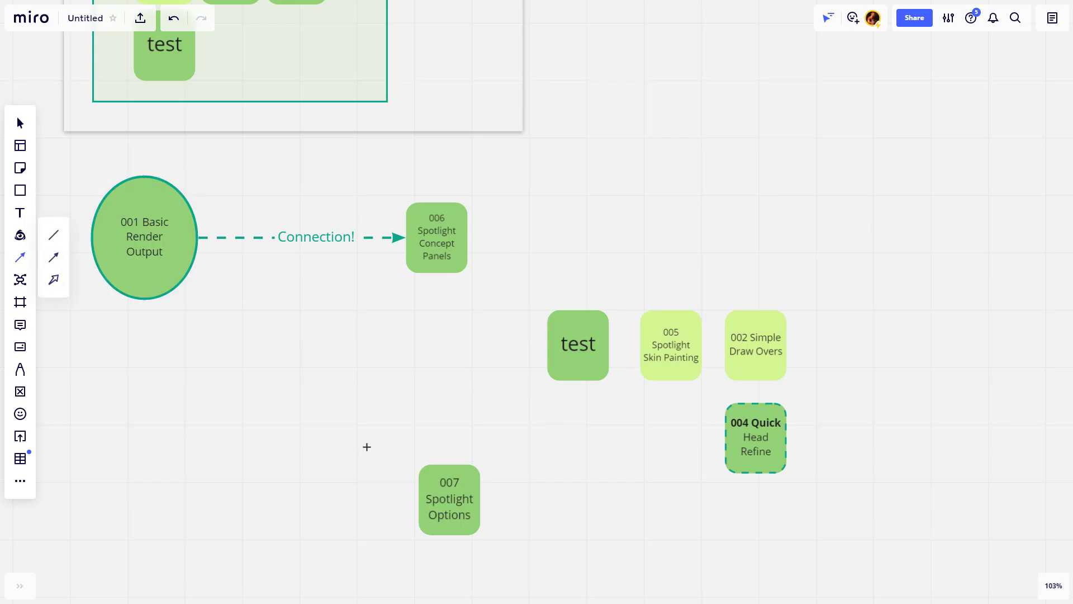
click(54, 257)
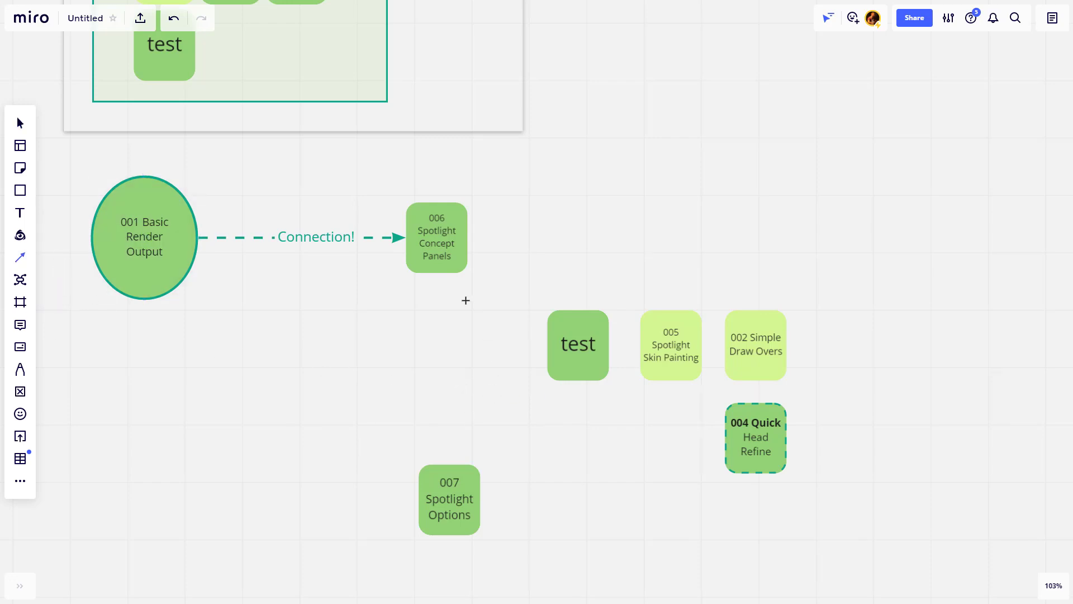
drag(436, 273, 551, 346)
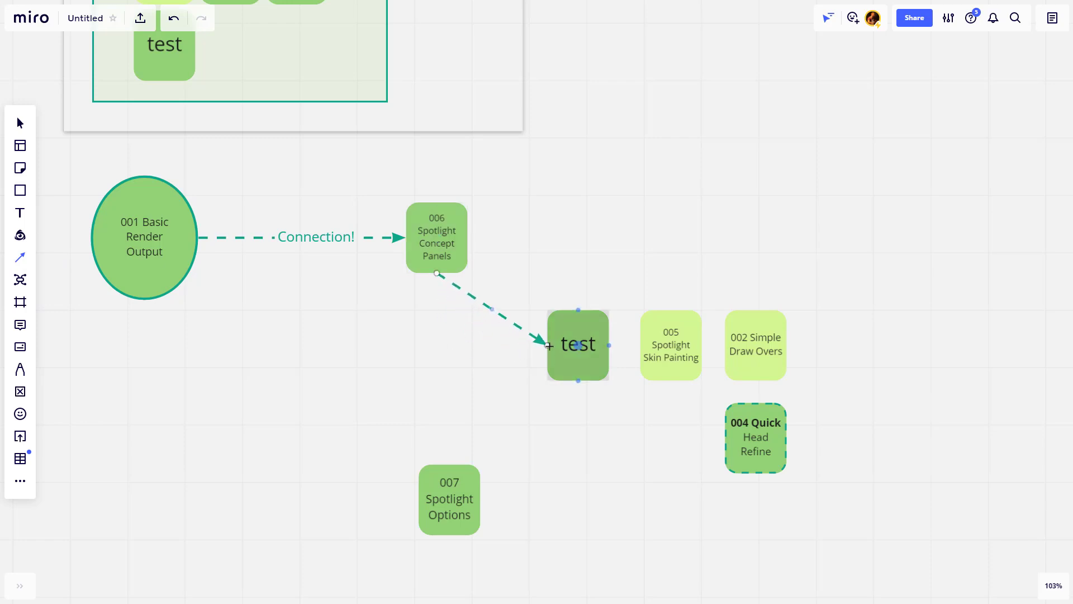
click(475, 225)
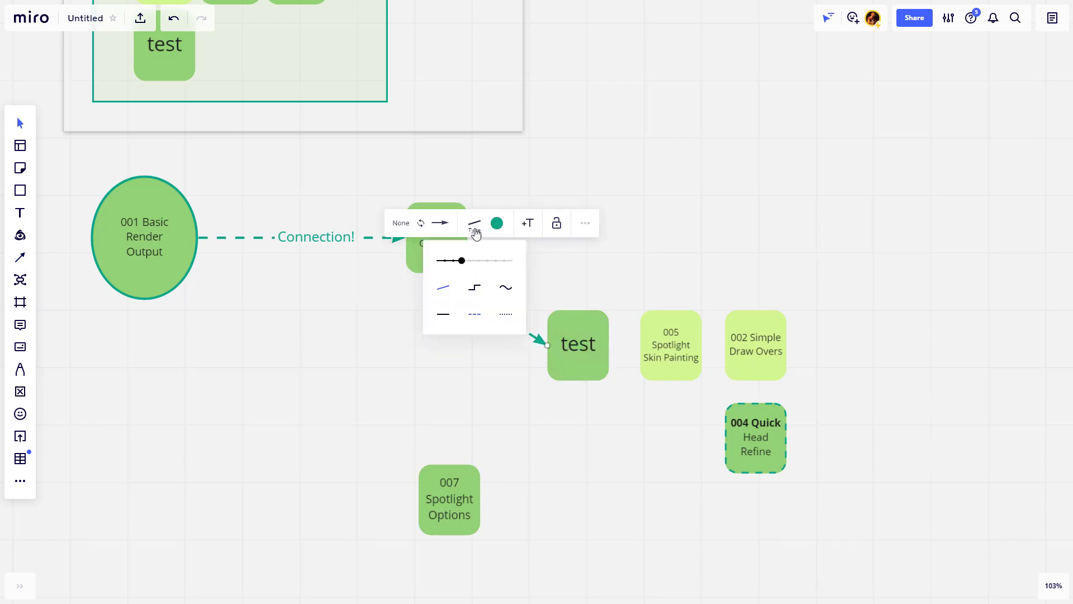
click(477, 287)
click(506, 385)
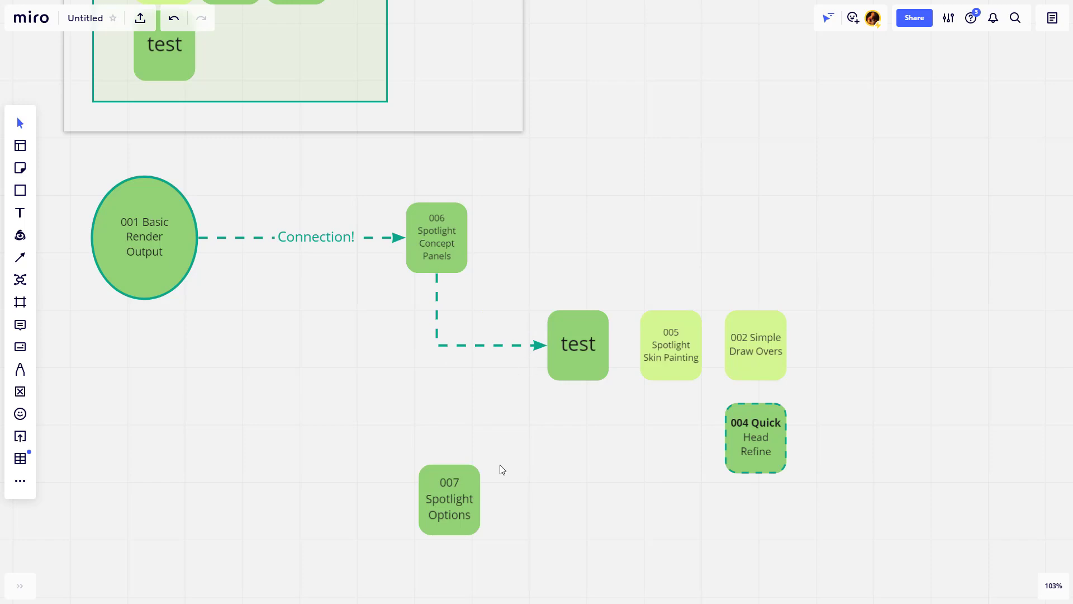
click(487, 346)
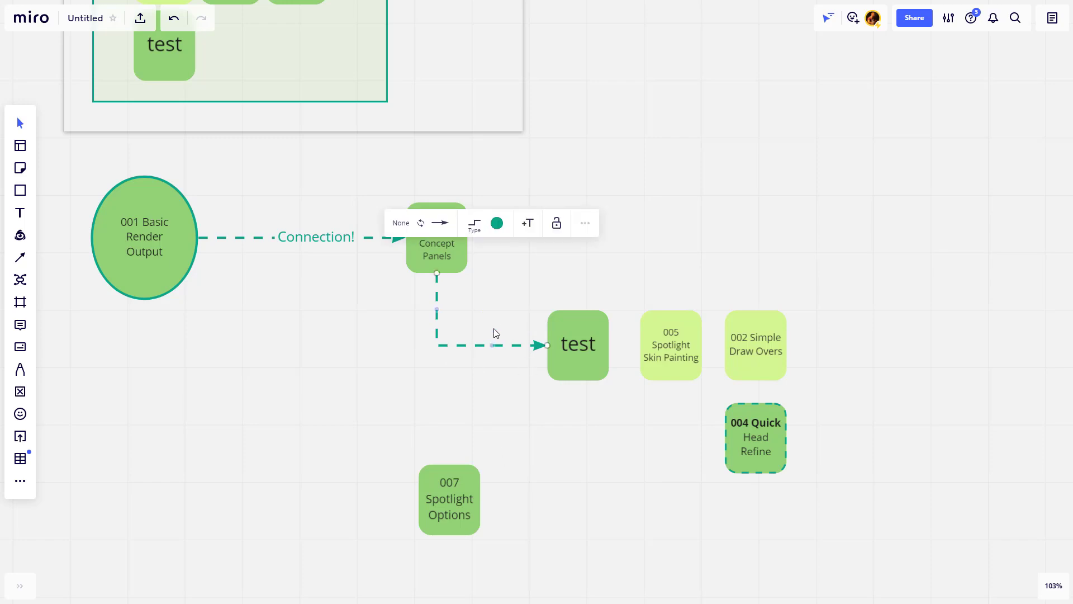
- Move the test card right past 002 and attach the elbow arrow to its top
mouse_move(493, 345)
mouse_down()
mouse_move(496, 299)
mouse_move(498, 393)
mouse_move(498, 341)
mouse_move(494, 351)
mouse_up()
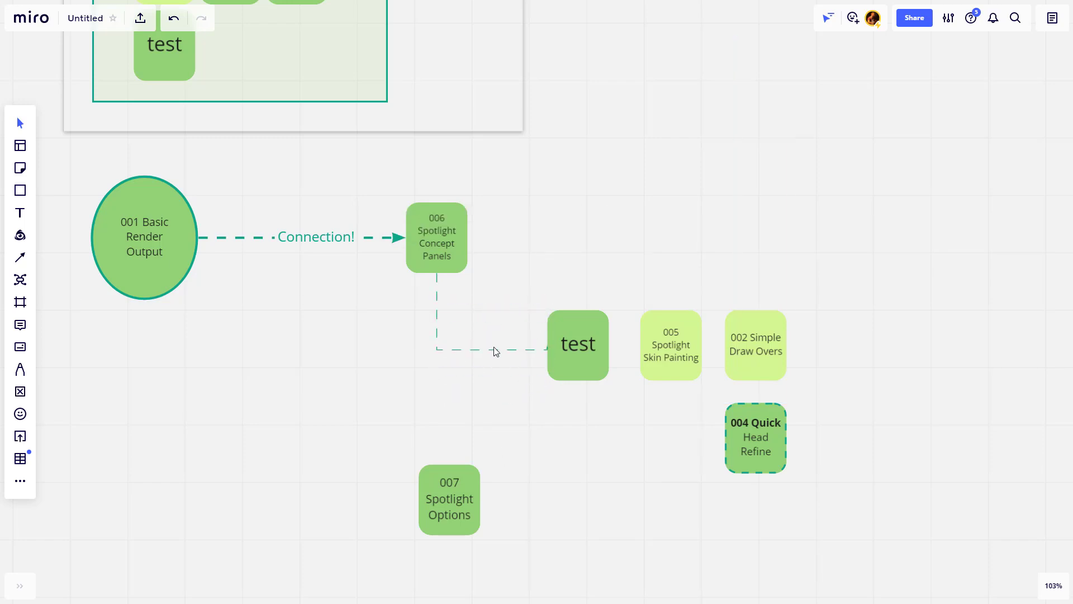
drag(578, 357, 872, 358)
drag(900, 425, 790, 448)
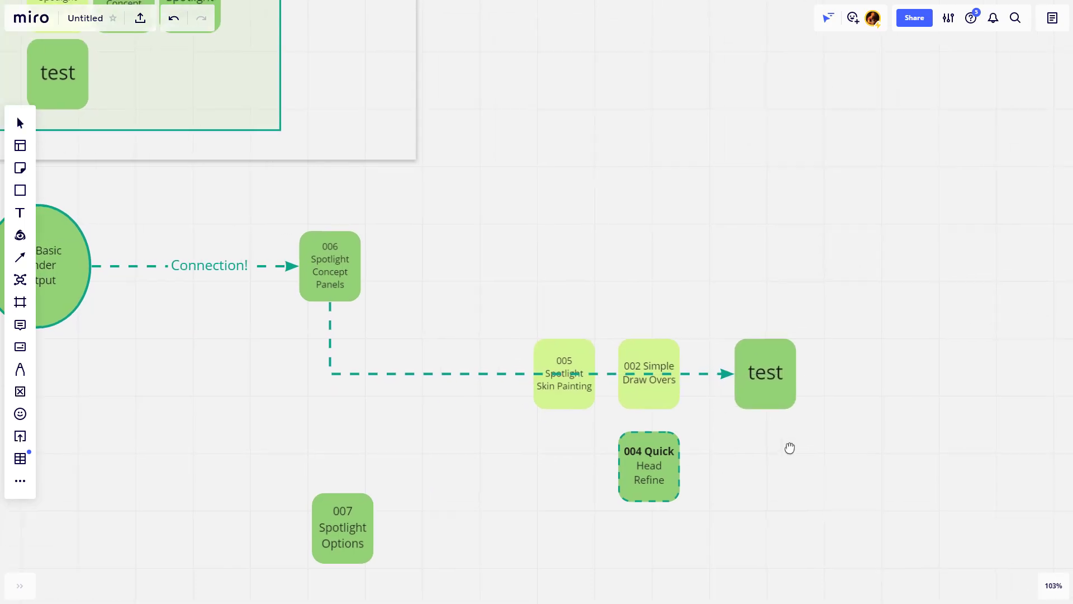
drag(771, 394, 737, 403)
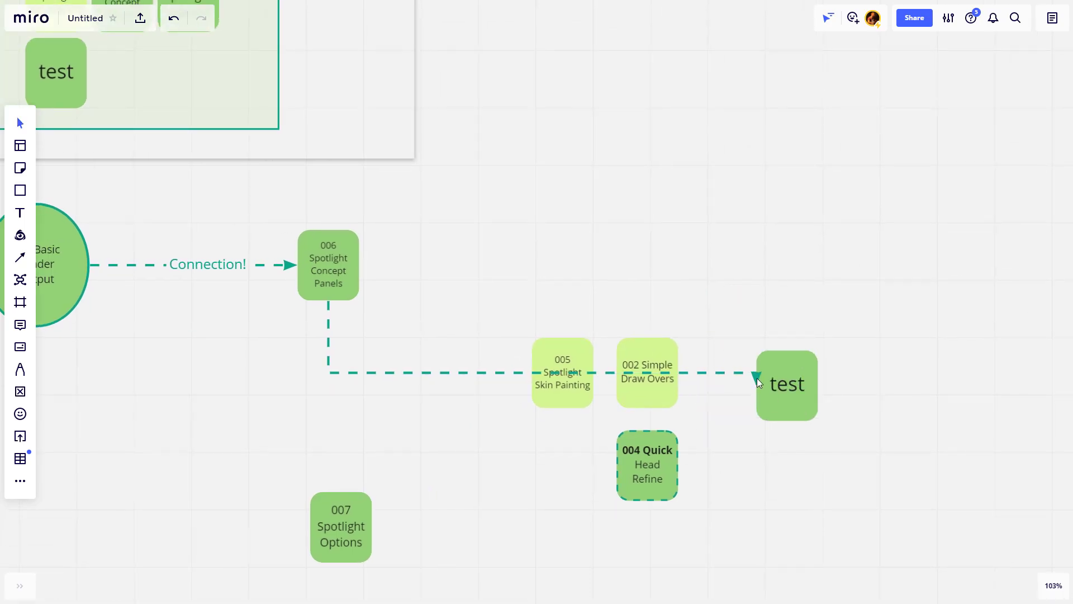
drag(757, 381, 787, 387)
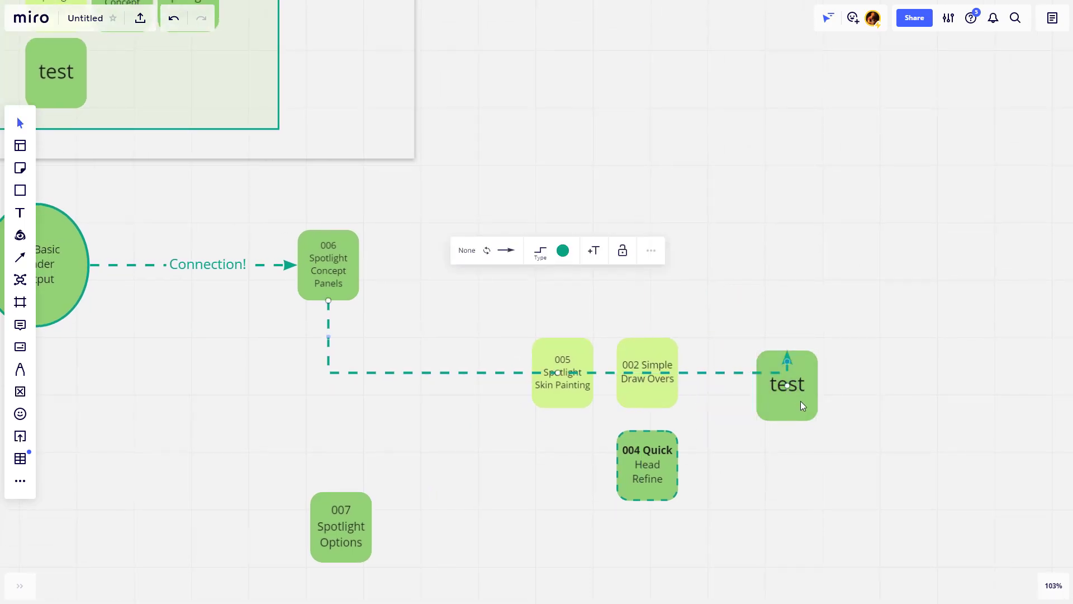
drag(559, 371, 563, 326)
- Place the test box beside 004 Quick Head Refine and align the arrow's horizontal run
click(479, 323)
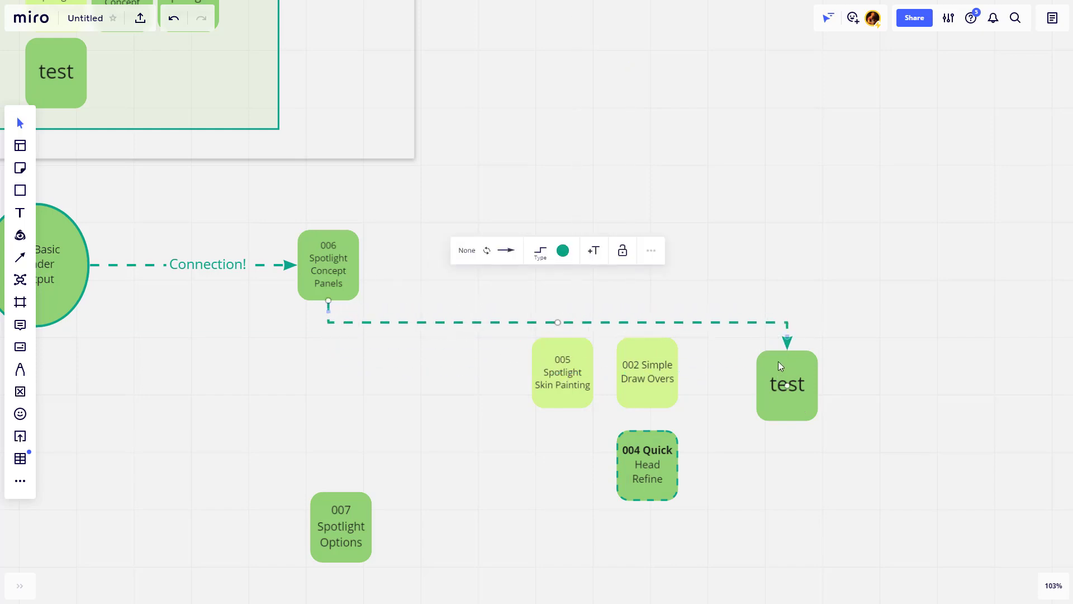
drag(778, 361, 574, 269)
drag(673, 297, 735, 490)
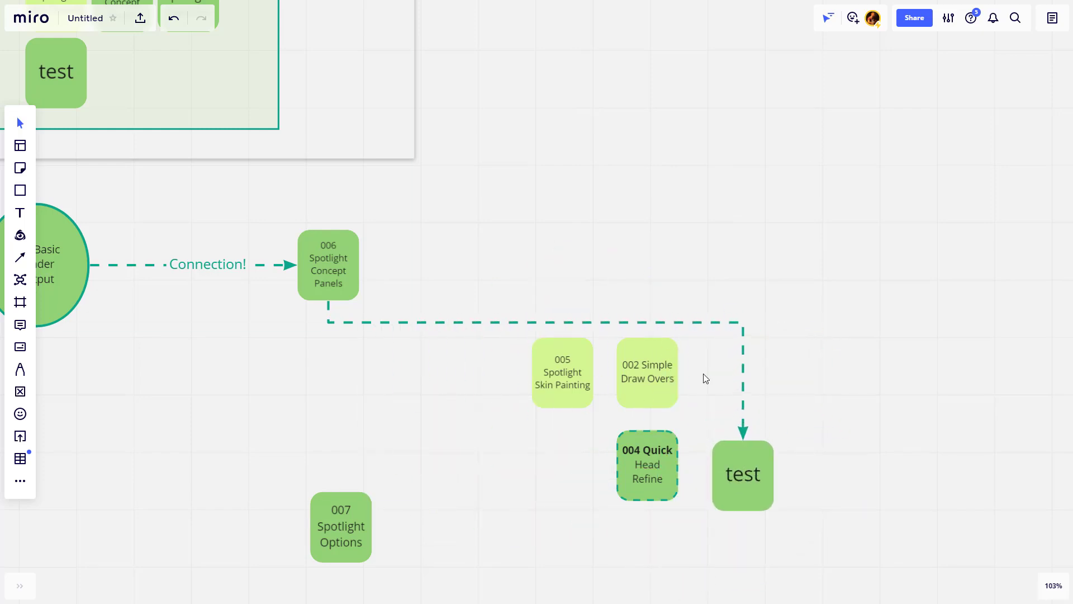
click(532, 322)
mouse_move(532, 322)
mouse_down()
mouse_move(535, 311)
mouse_move(537, 330)
mouse_move(541, 318)
mouse_up()
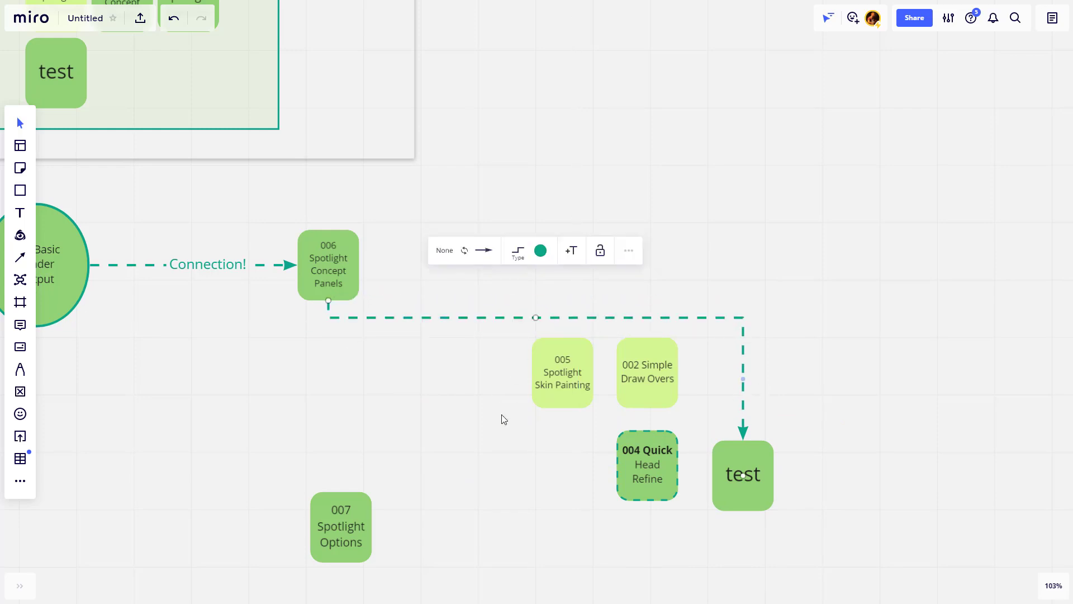
- Restyle the 006-to-test connector as a thin solid grey curve and reshape it near its start
click(518, 251)
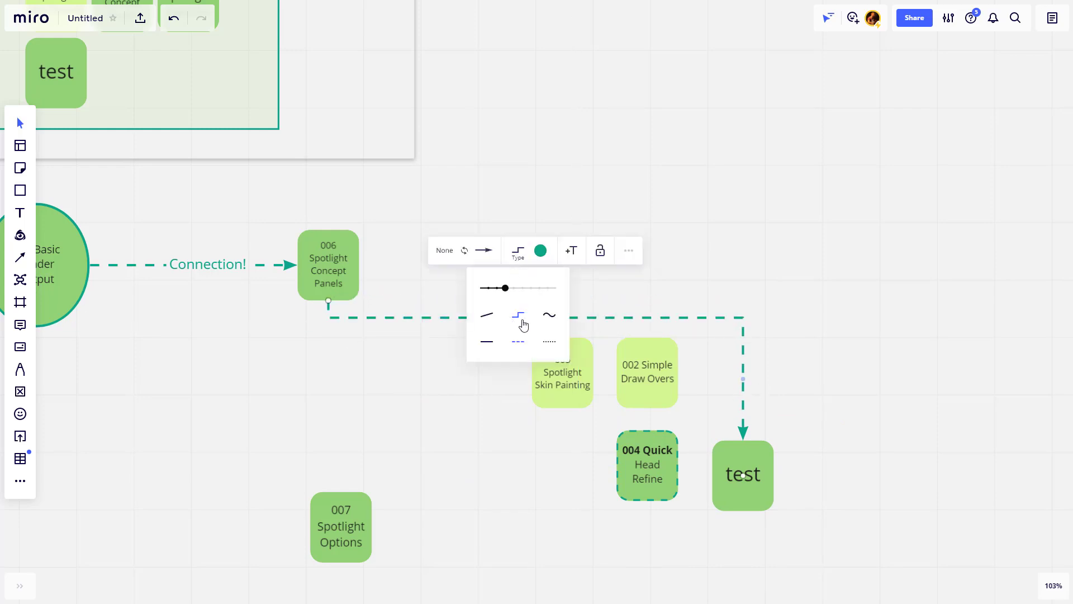
click(550, 317)
click(493, 339)
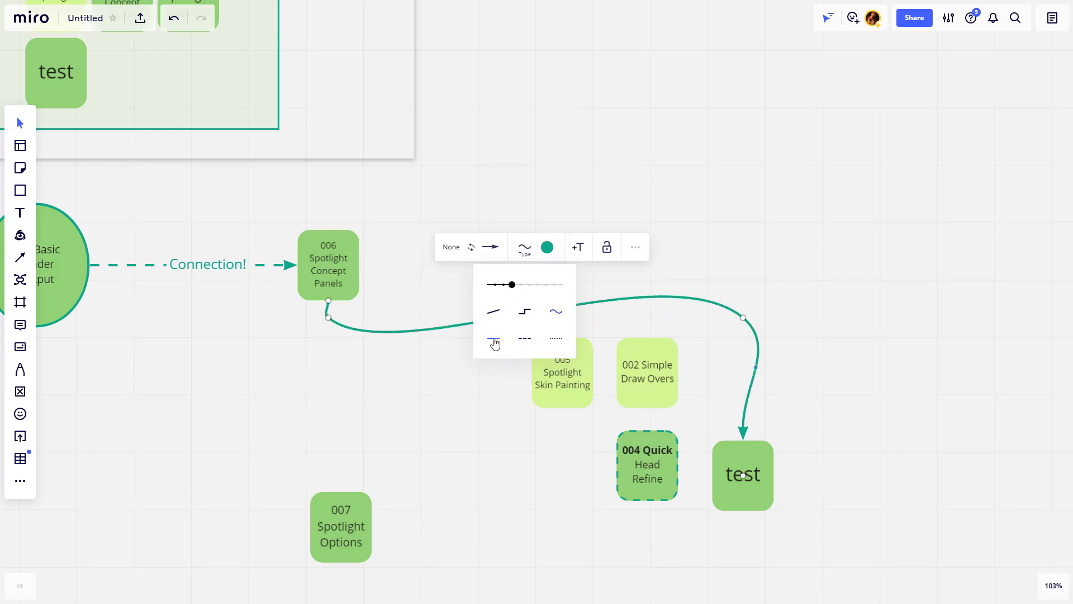
mouse_move(507, 289)
mouse_down()
mouse_move(495, 289)
mouse_move(503, 292)
mouse_up()
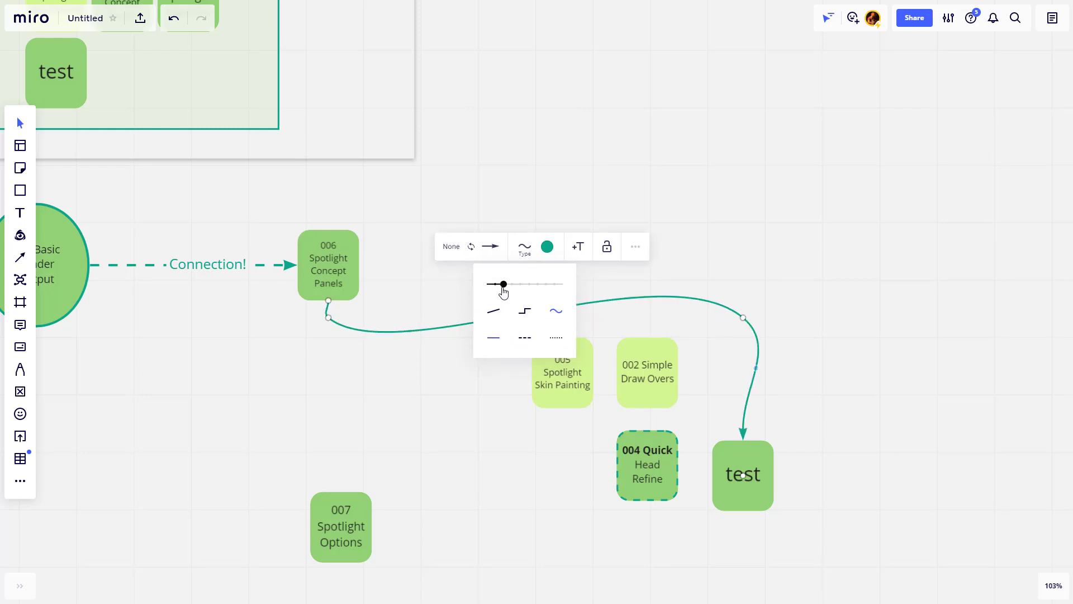
click(548, 249)
click(514, 323)
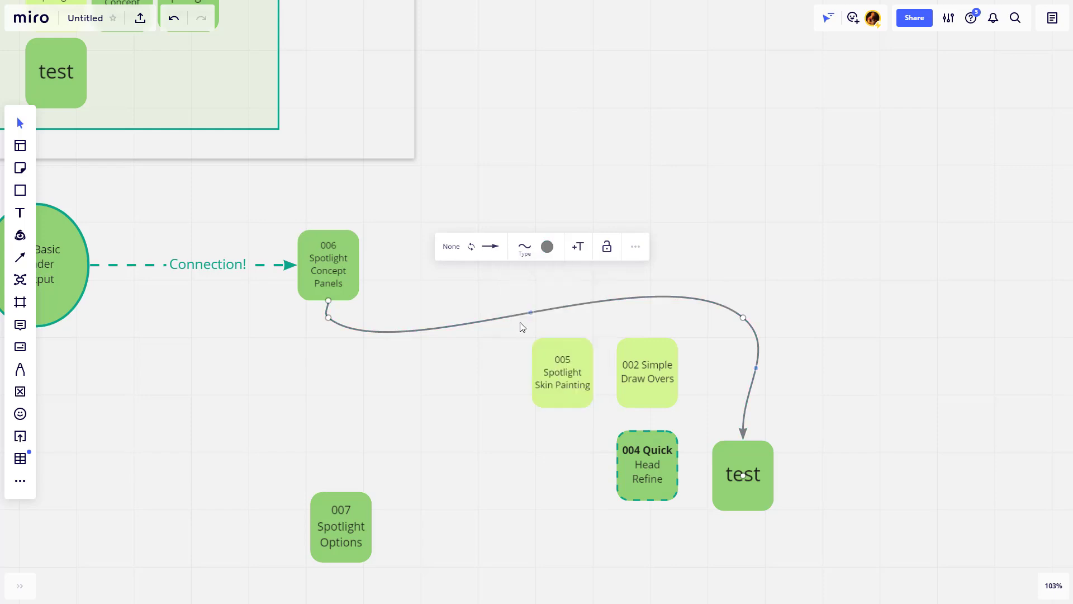
click(422, 339)
click(394, 332)
drag(329, 317, 460, 321)
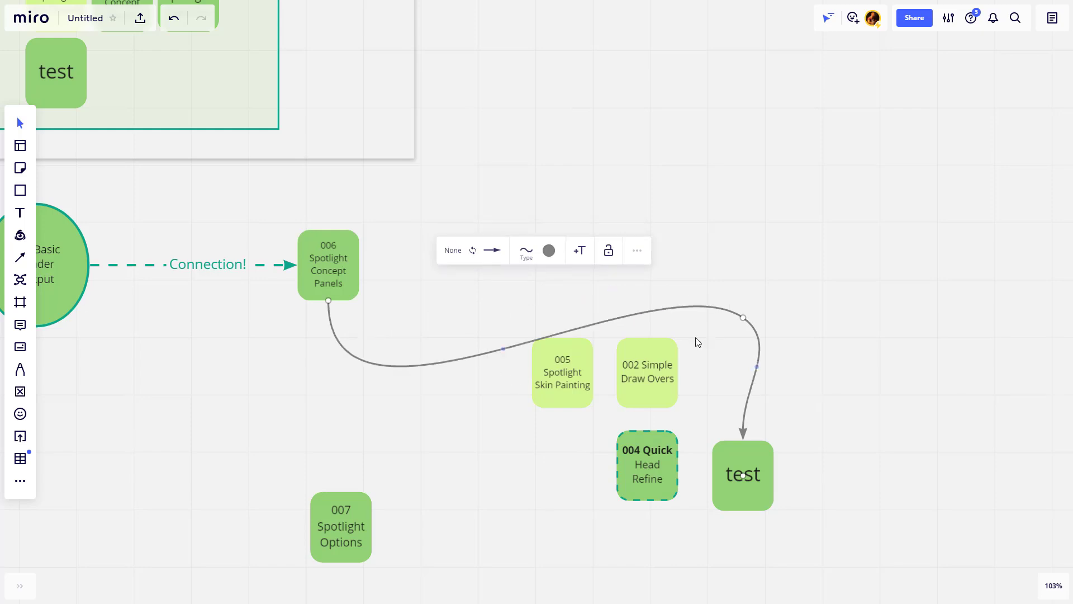
- Reset the curve, move the test box up beside 002, and bend the connector into an S-arch
double_click(742, 318)
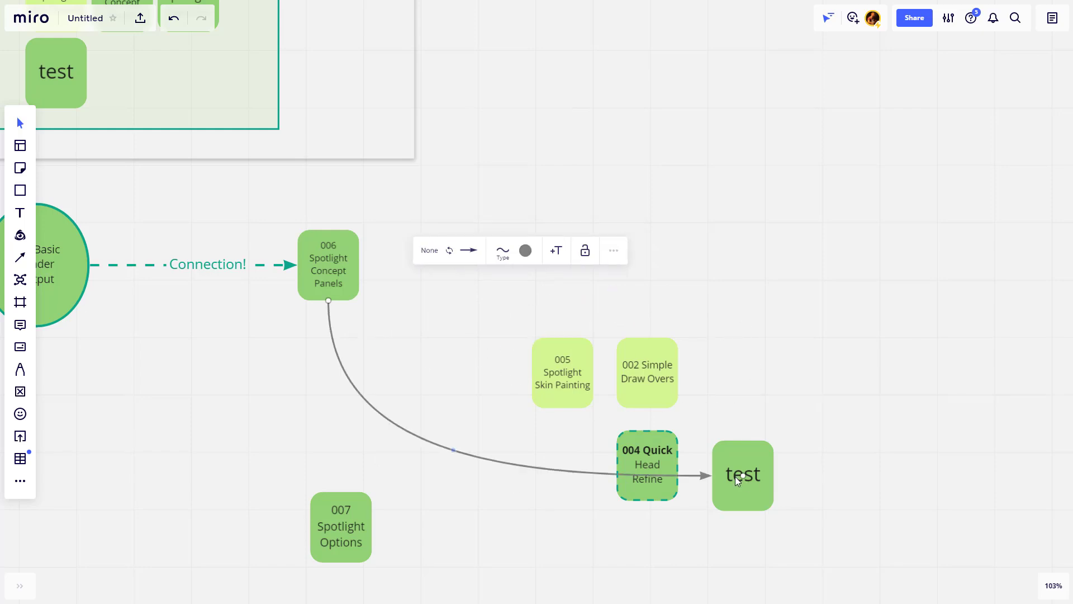
drag(733, 478, 747, 370)
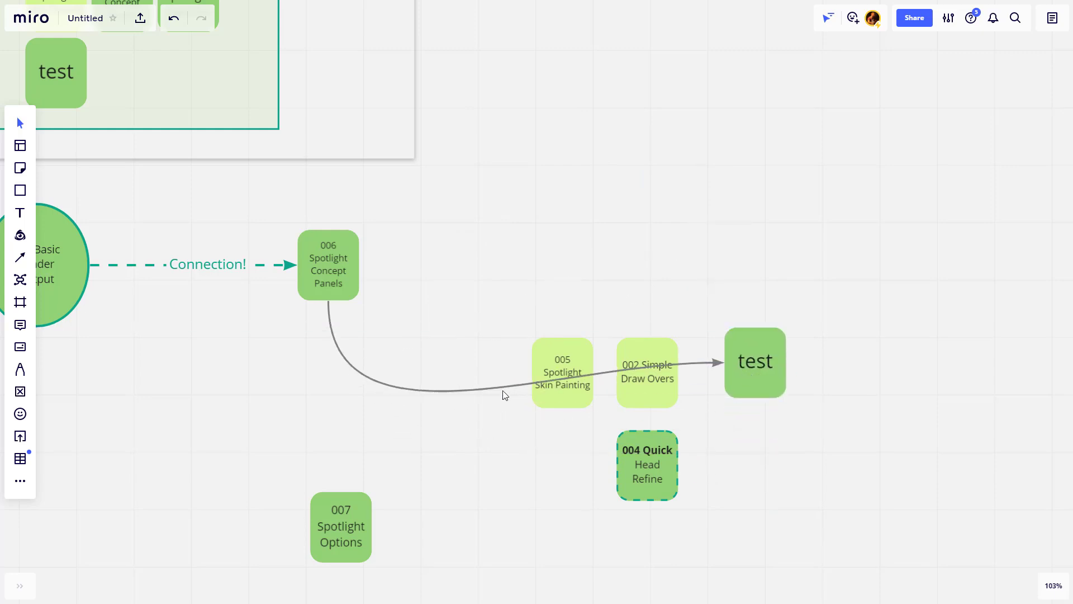
click(504, 391)
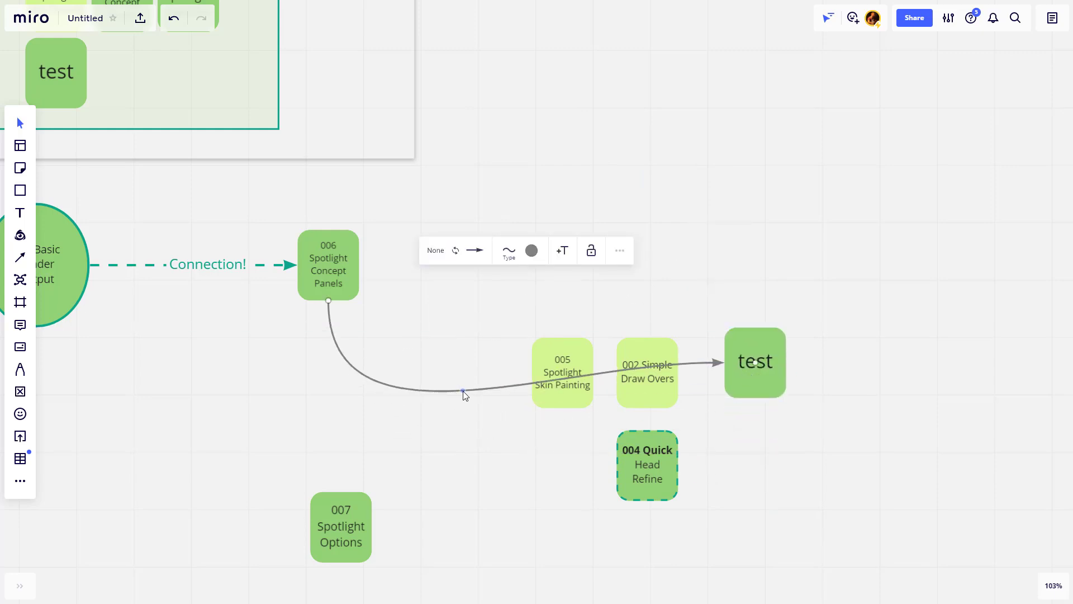
drag(463, 391, 526, 269)
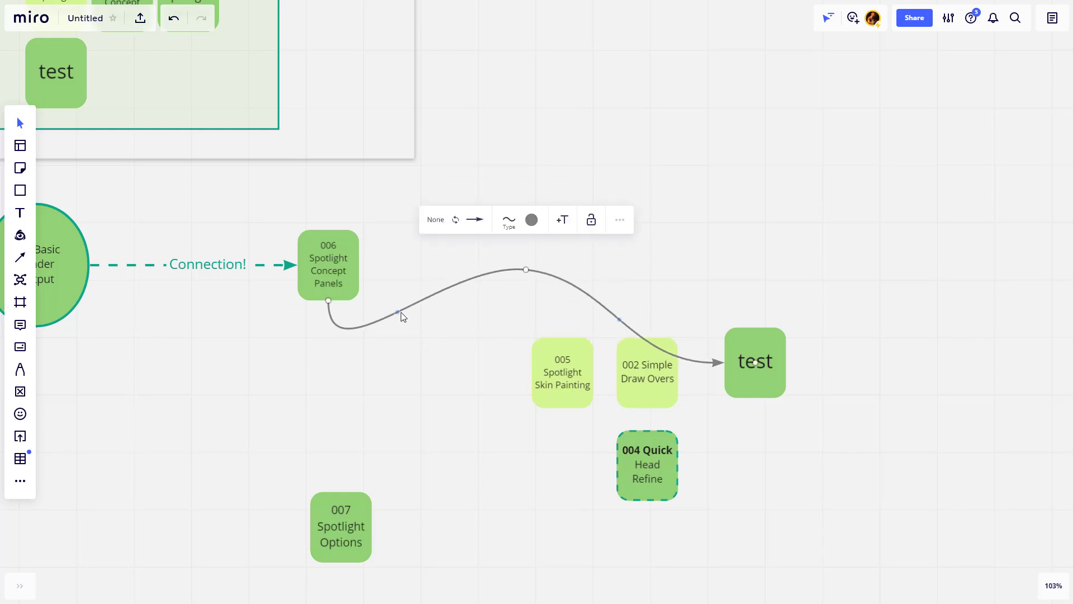
drag(397, 312, 419, 365)
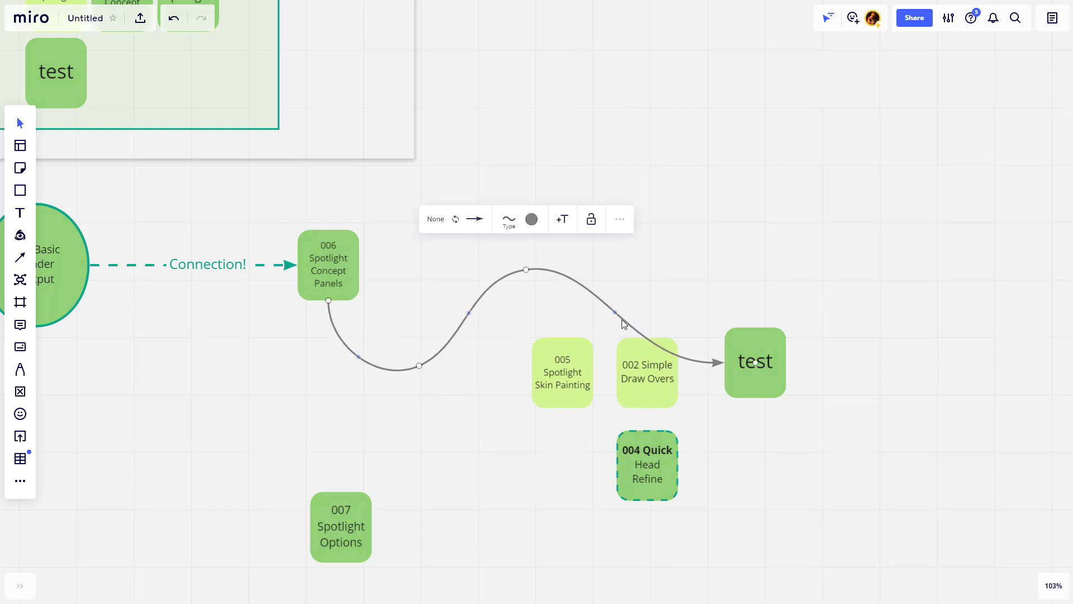
drag(614, 311, 687, 304)
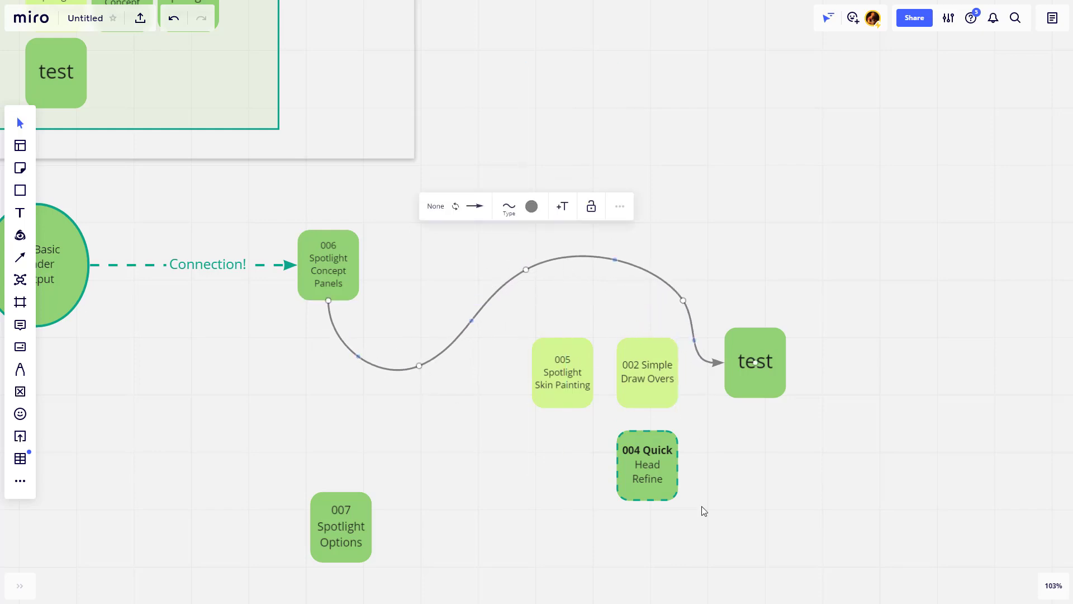
- Remove the three bend points to smooth the curve and move the test box left below card 006
double_click(684, 302)
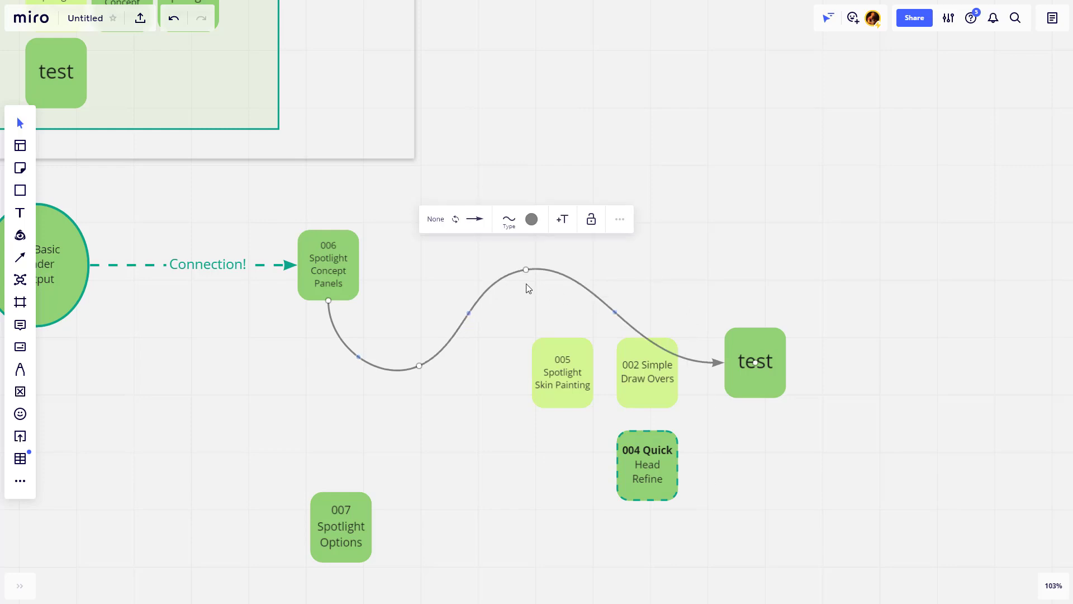
double_click(525, 270)
double_click(419, 365)
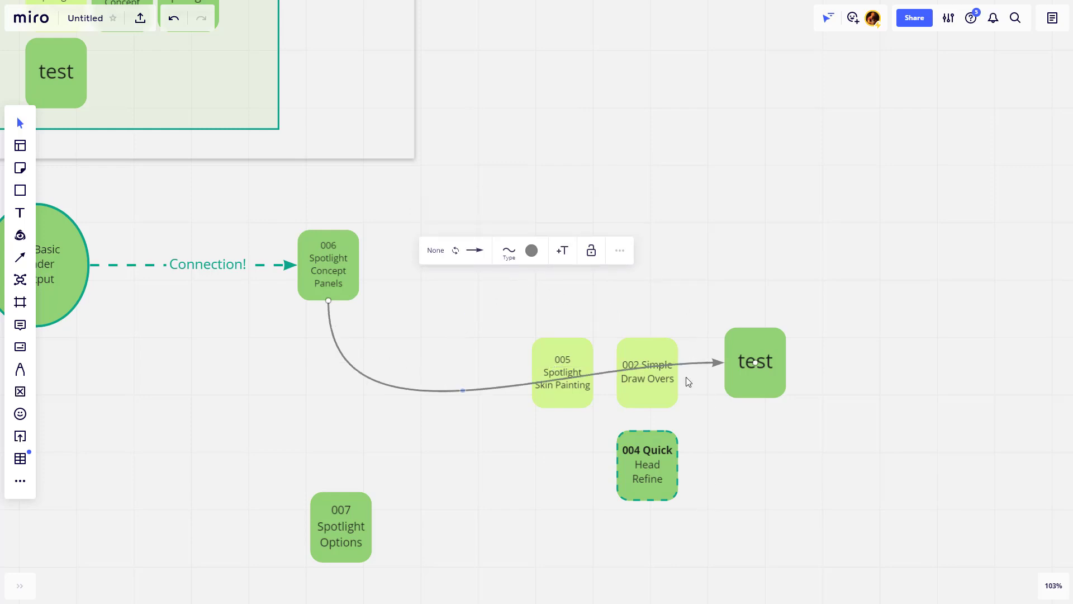
drag(724, 347, 454, 438)
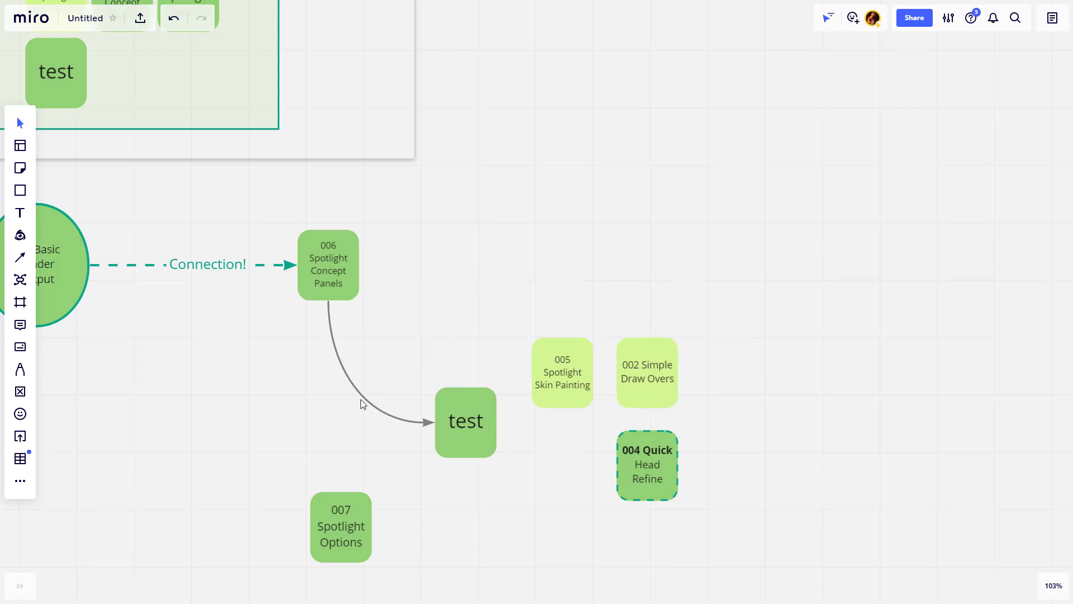
drag(435, 330, 705, 338)
- Copy the dashed teal style of the Connection! line onto the curved 006-to-test connector
click(615, 397)
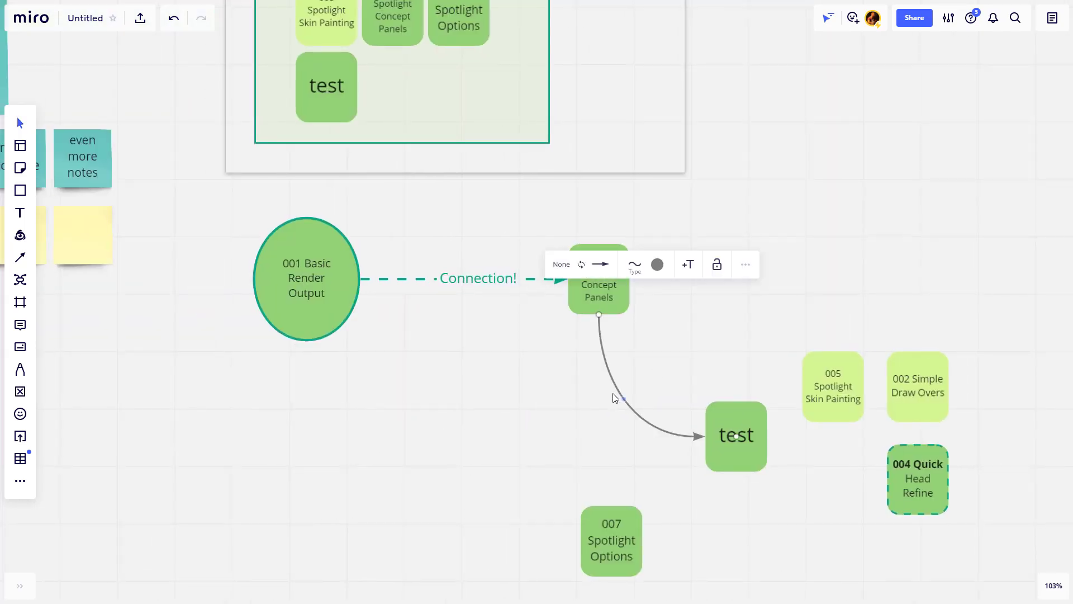
click(418, 294)
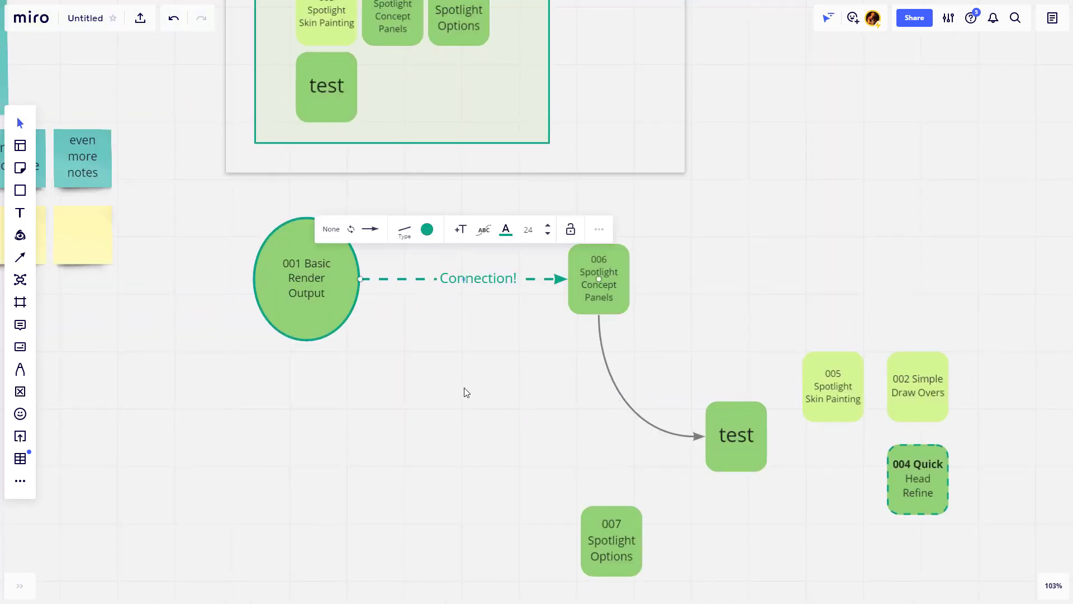
drag(506, 384, 457, 400)
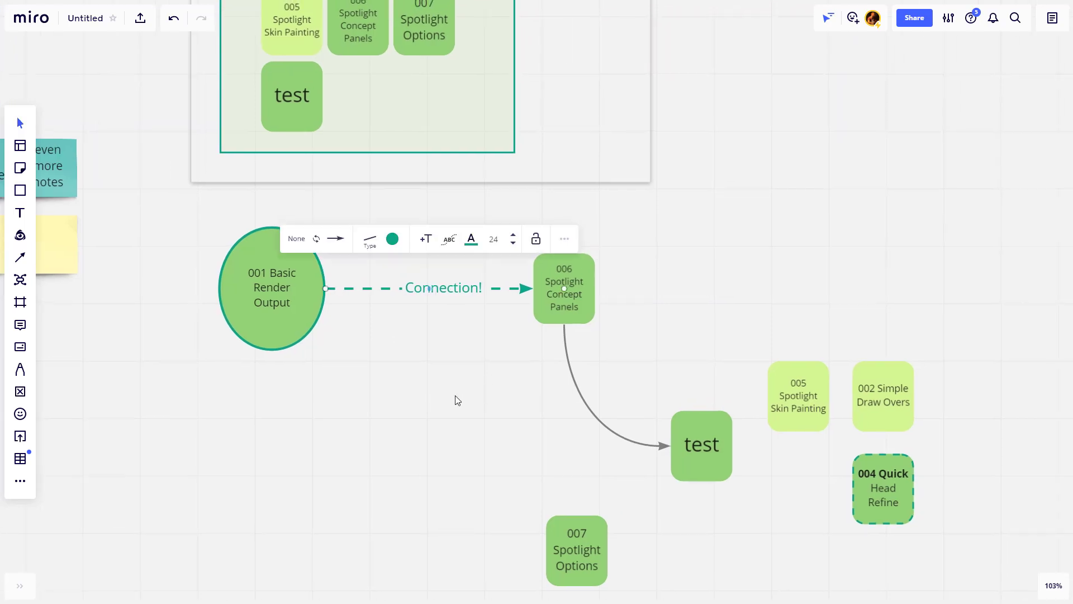
key(ctrl+alt+c)
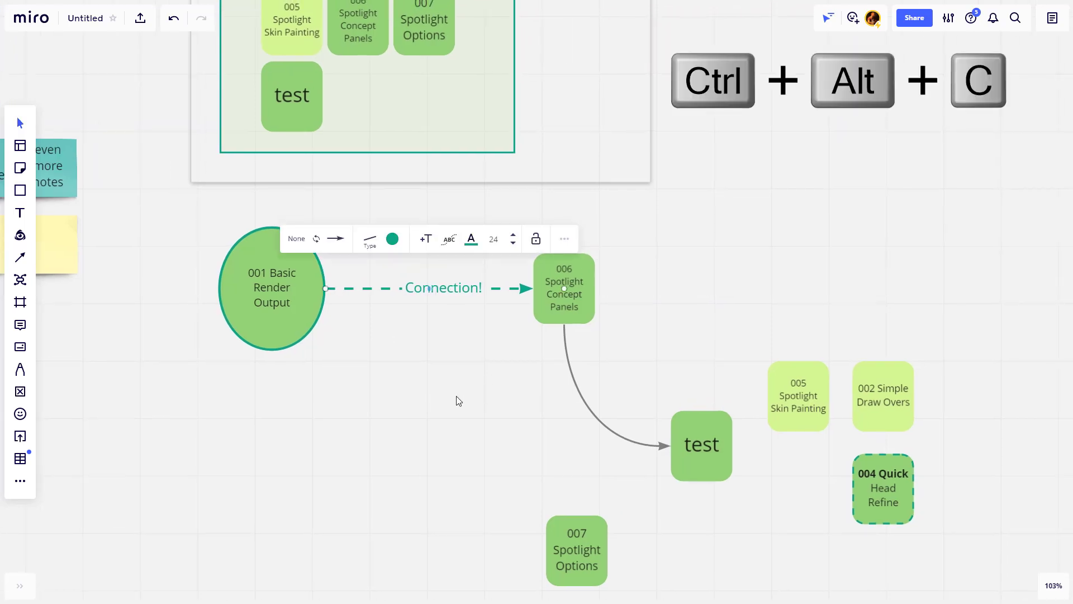
click(589, 410)
key(ctrl+alt+v)
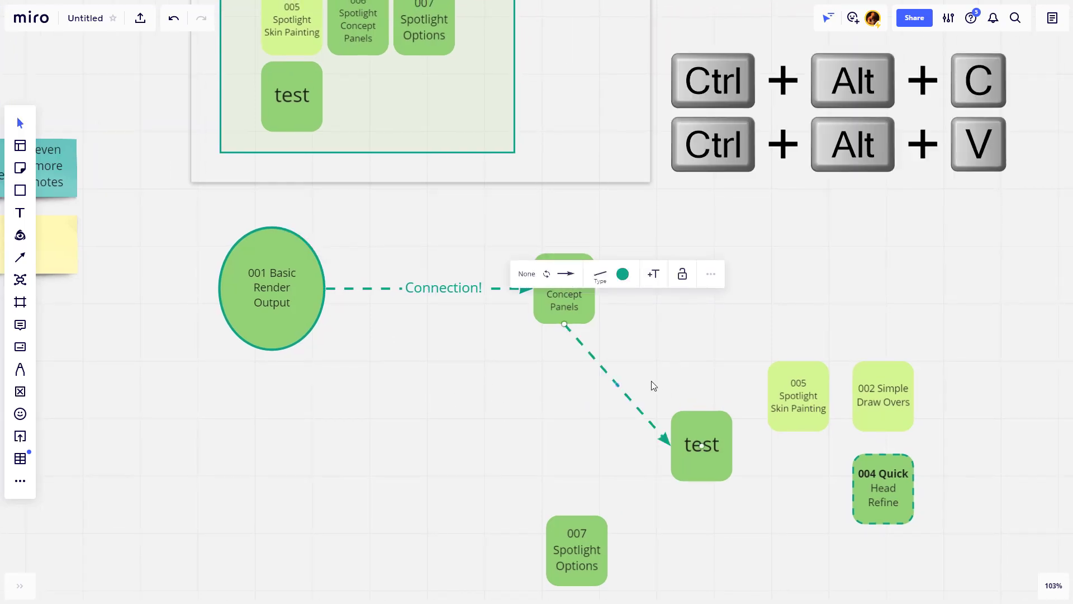
- Change the 006-to-test connector's line shape to elbow
click(393, 290)
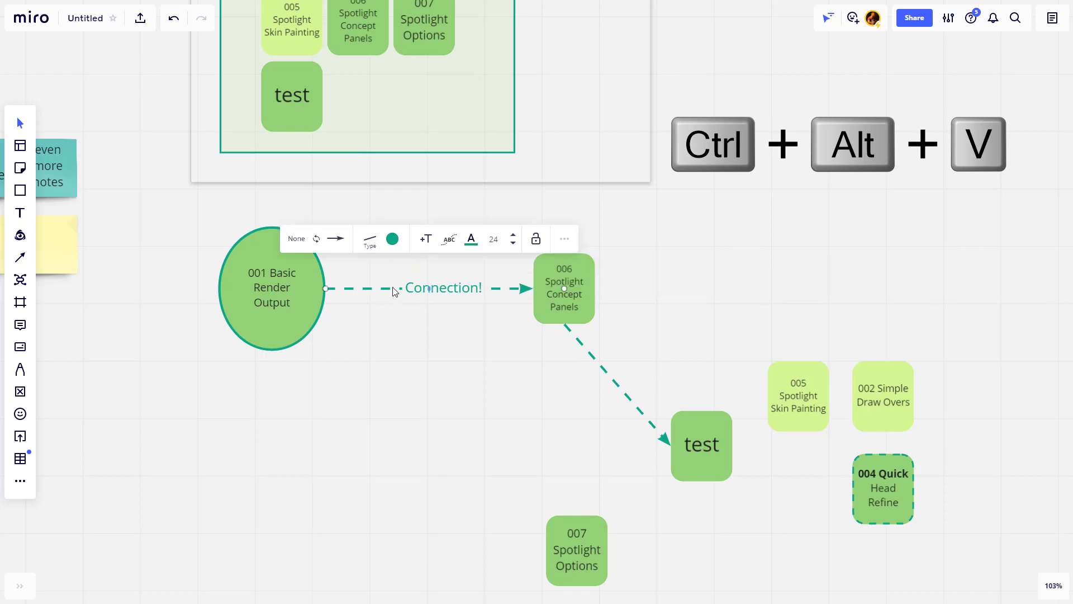
click(601, 373)
click(600, 275)
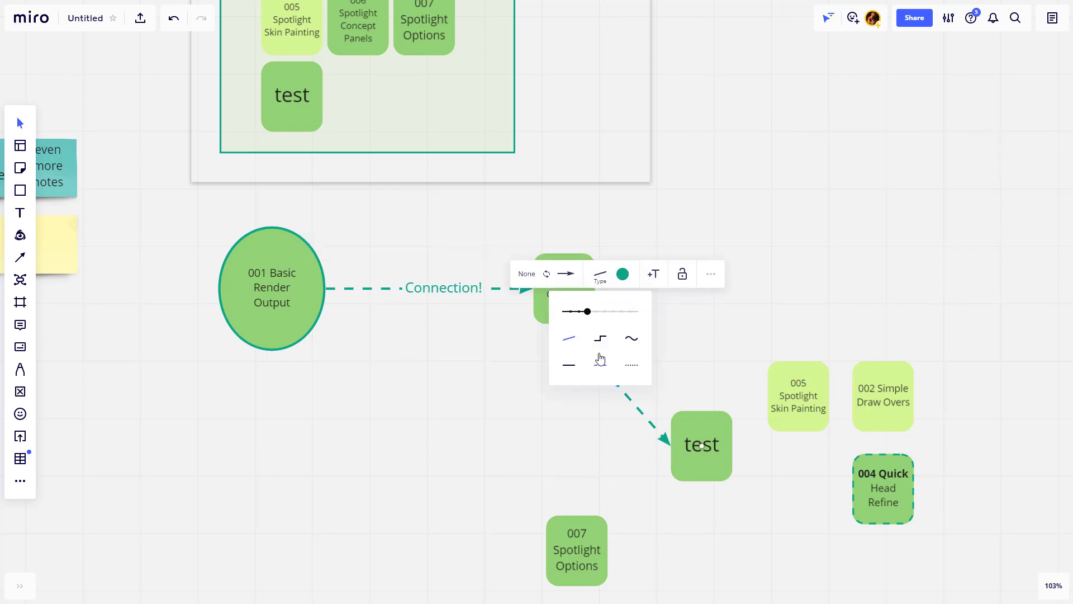
click(600, 338)
click(512, 418)
scroll(487, 357, right, 3)
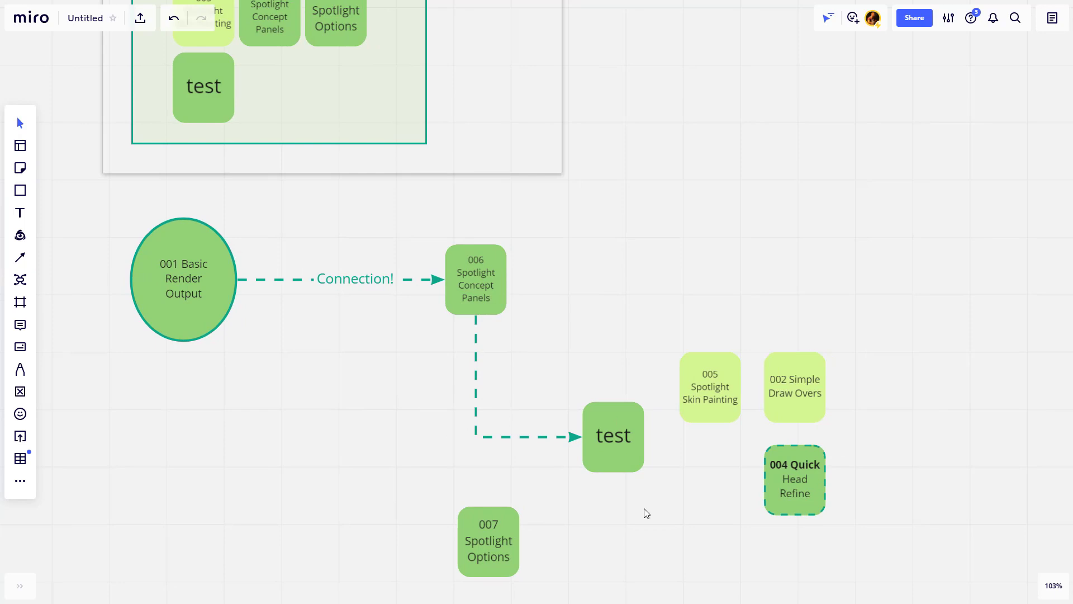
- Paste the blank teal note's style onto the fourth blank yellow sticky in row two
scroll(627, 369, down, 5)
scroll(676, 337, up, 4)
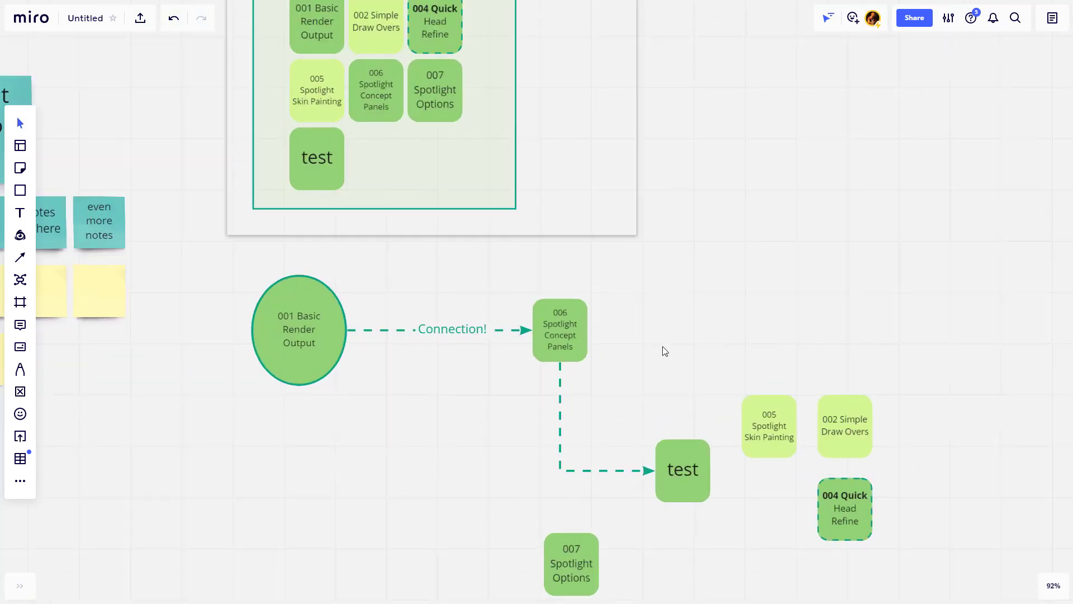
scroll(199, 441, down, 2)
drag(257, 407, 614, 458)
scroll(349, 448, up, 3)
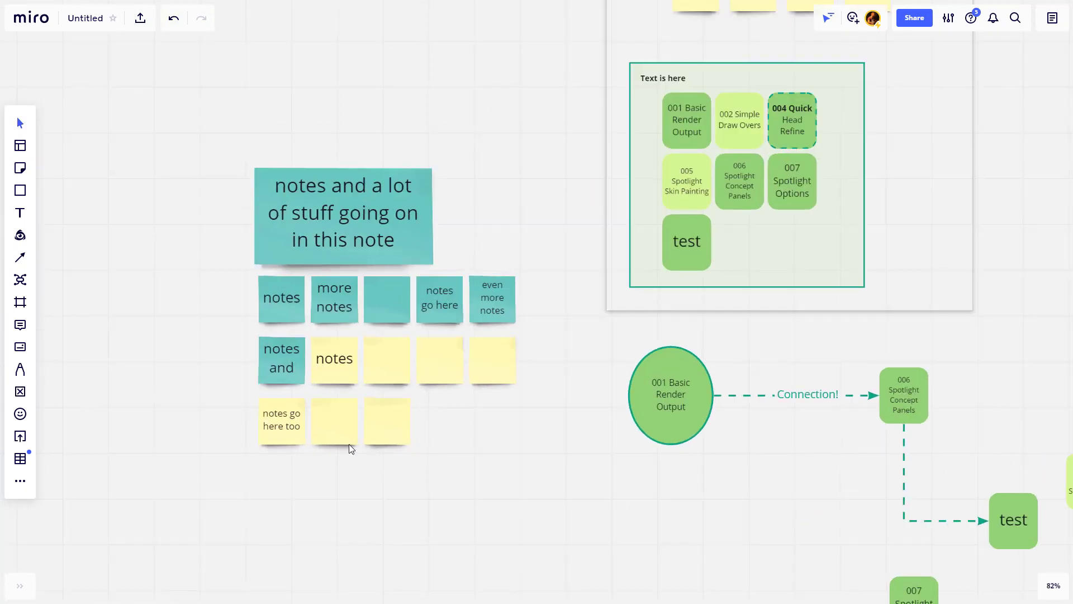
drag(445, 429, 390, 487)
click(296, 322)
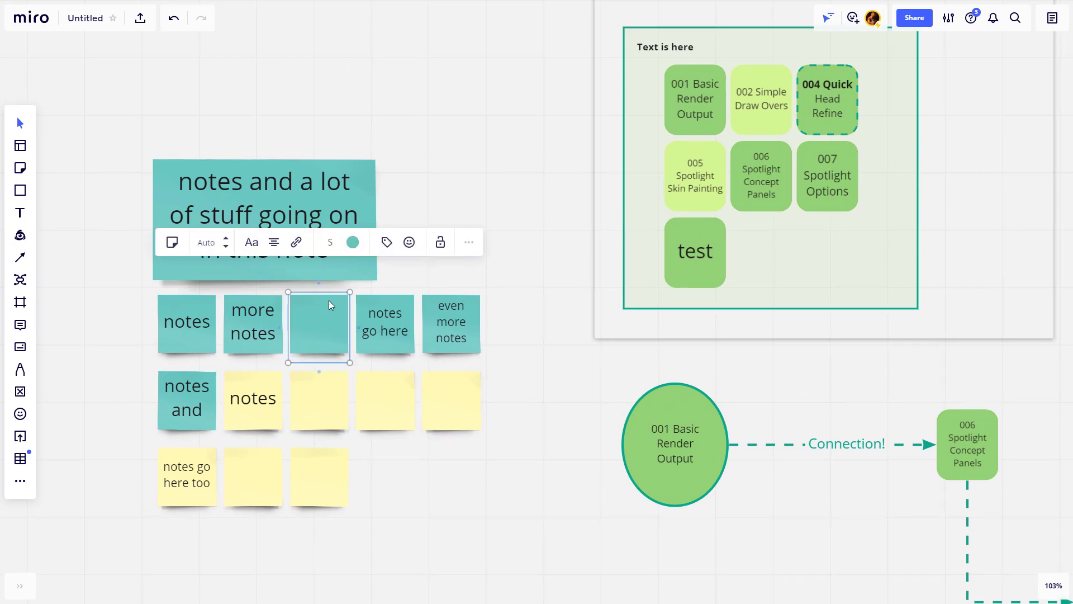
click(384, 403)
key(ctrl+alt+v)
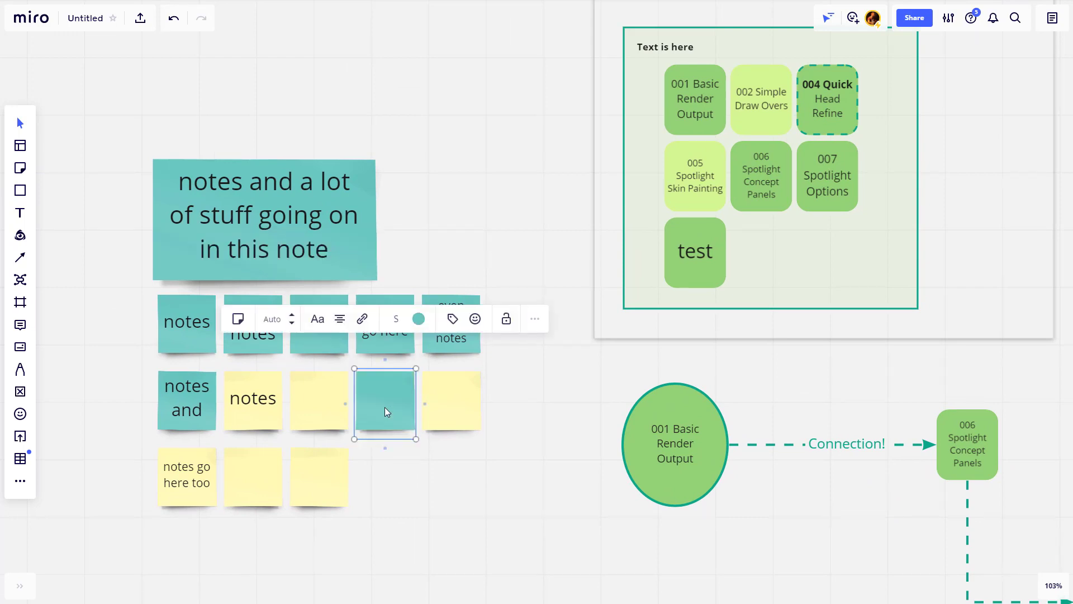
click(422, 484)
- Turn the 'notes' sticky in row two teal with the same style
click(259, 412)
key(ctrl+alt+v)
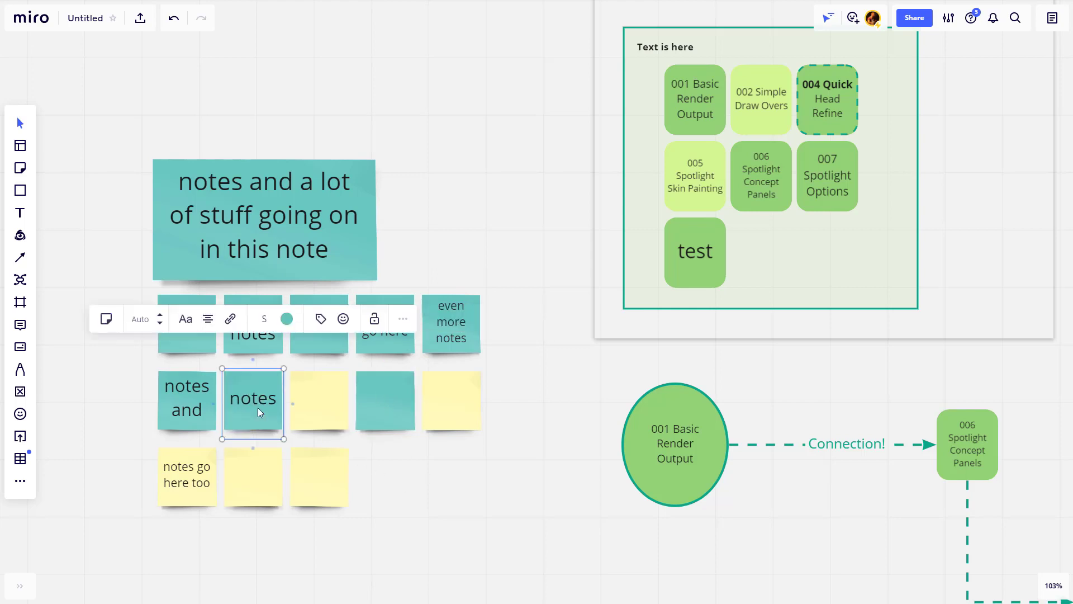
drag(442, 494, 385, 509)
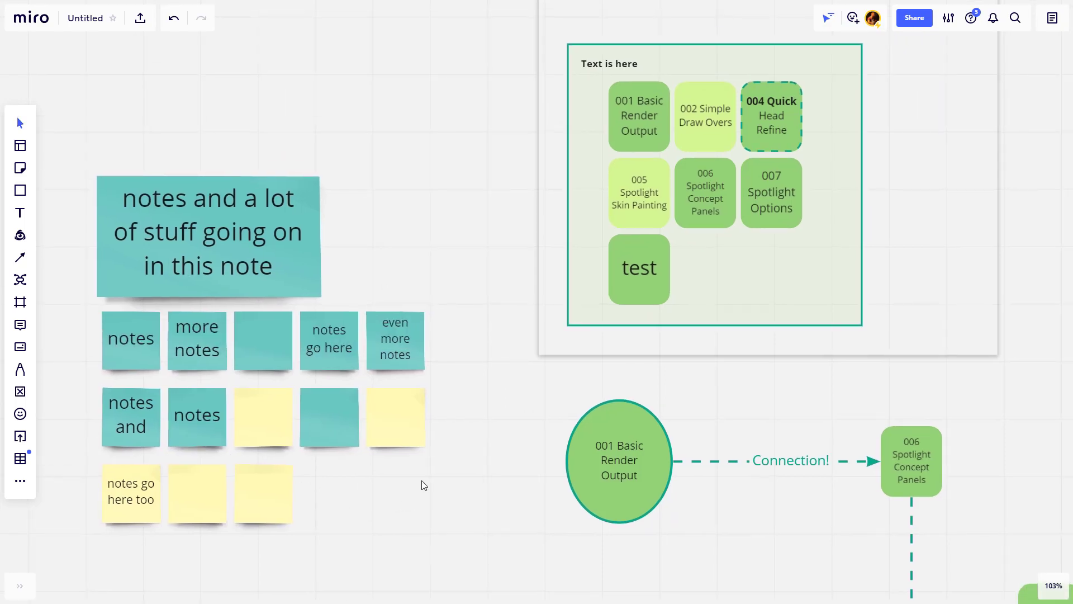
scroll(423, 484, down, 5)
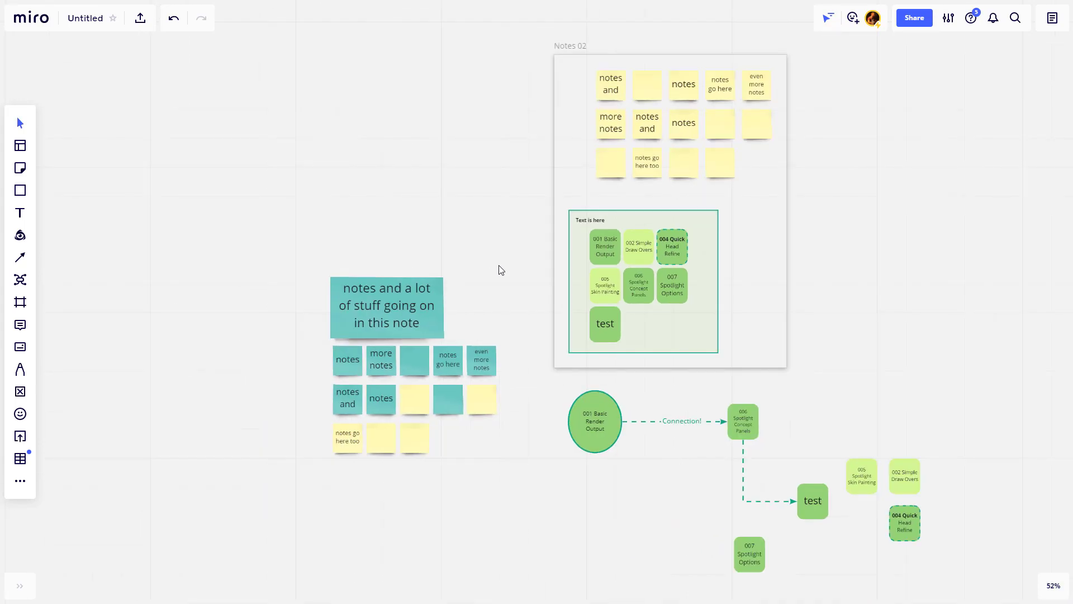
- Marquee-select the sticky rows and group the three bottom-row yellow notes with Ctrl+G
drag(770, 478, 629, 400)
drag(481, 326, 606, 374)
scroll(485, 337, up, 4)
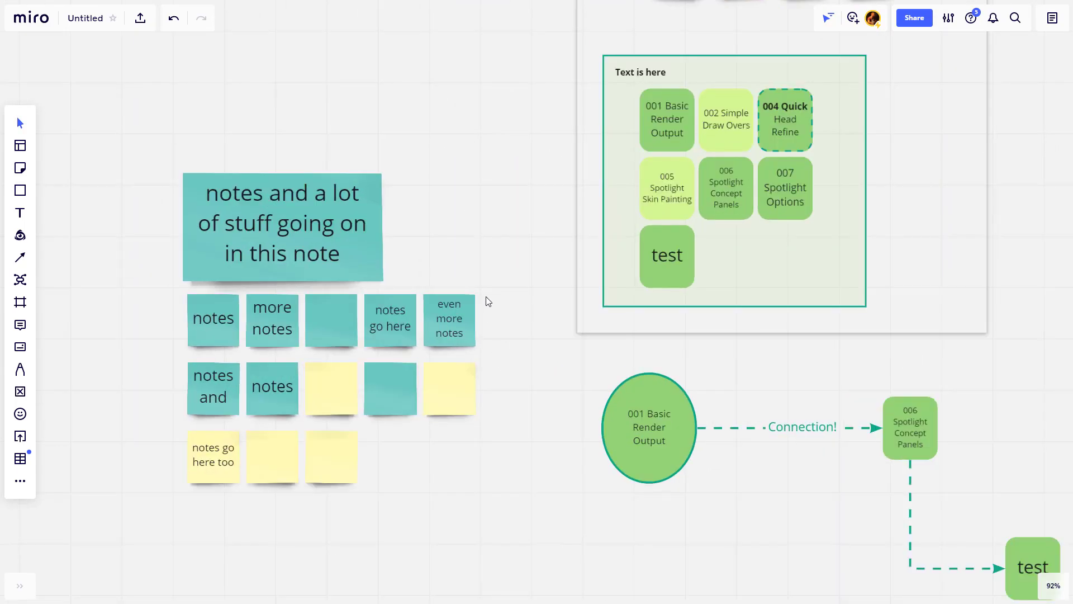
scroll(274, 369, up, 1)
scroll(274, 369, left, 1)
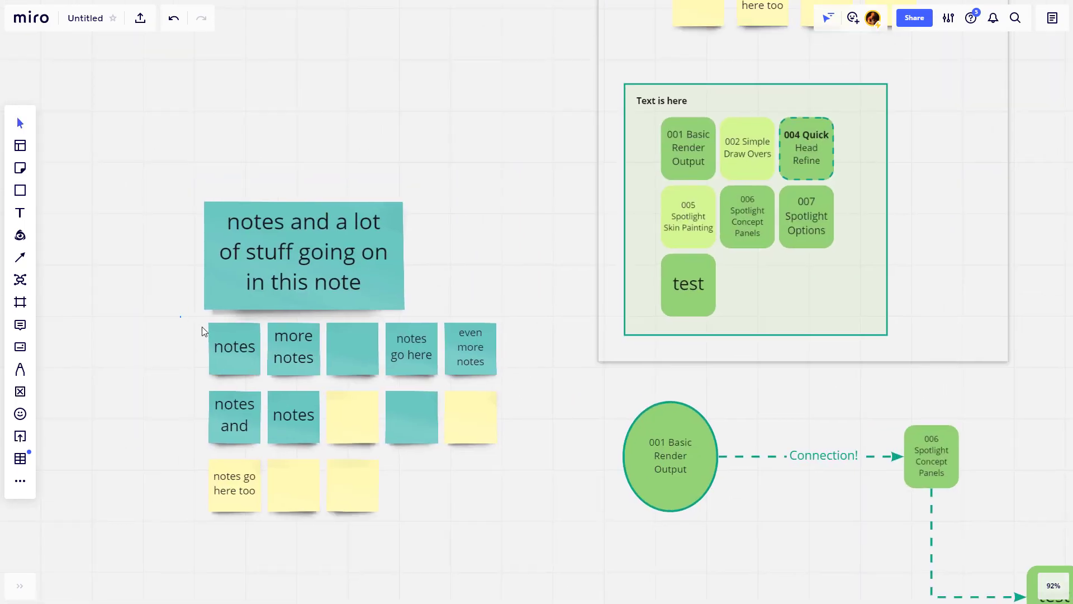
drag(203, 331, 481, 370)
click(161, 344)
drag(186, 311, 528, 388)
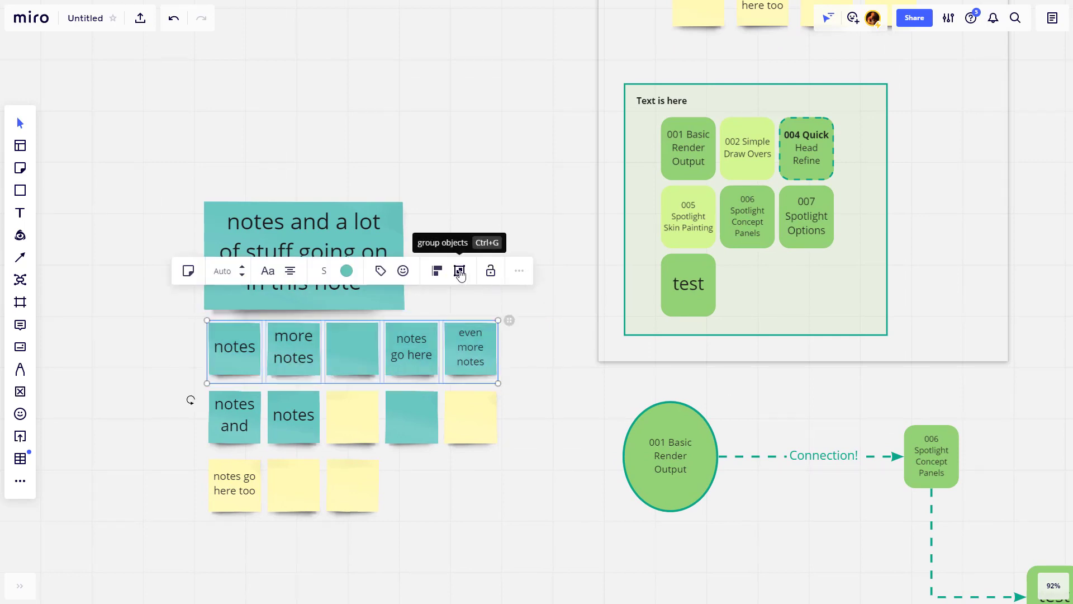
drag(169, 381, 516, 458)
drag(166, 454, 426, 538)
key(ctrl+g)
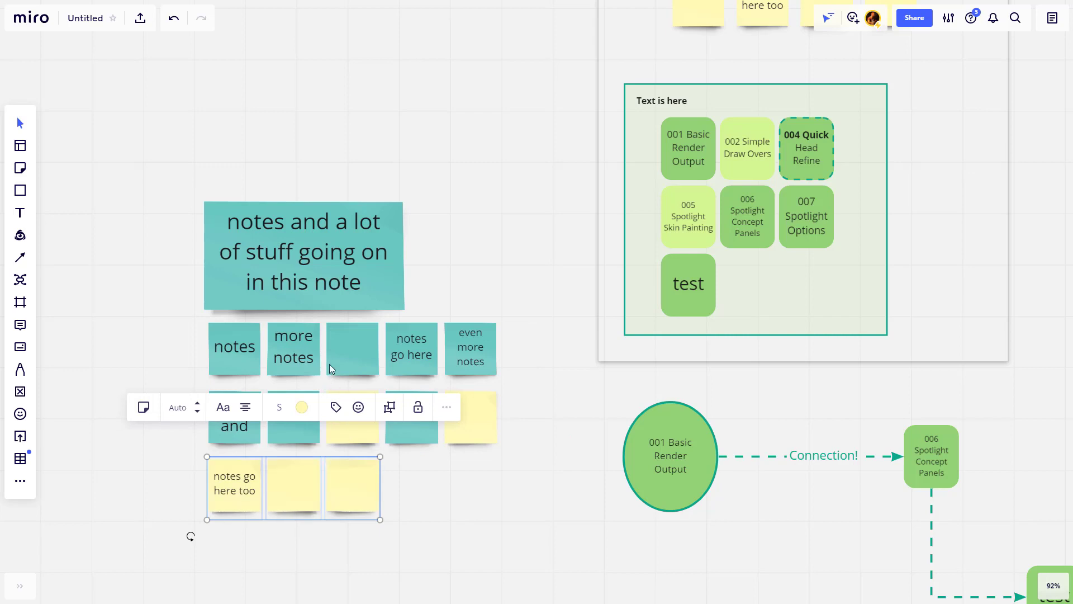
- Select all thirteen sticky notes by adding each row group to the selection
click(330, 364)
click(346, 414)
click(339, 480)
click(357, 341)
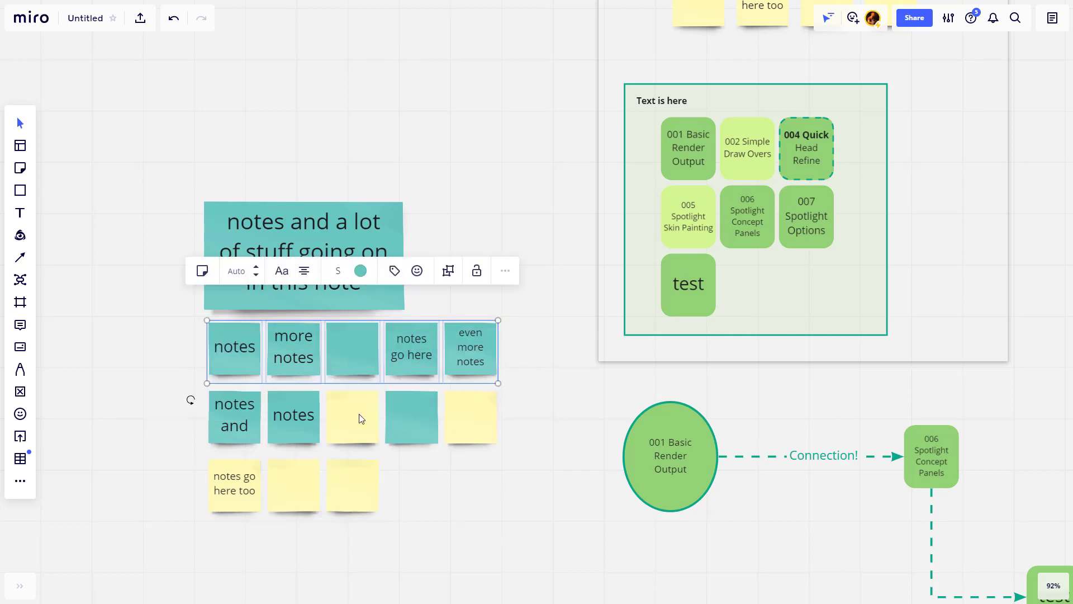
shift+click(359, 416)
shift+click(347, 483)
scroll(442, 482, down, 2)
- Move the second-row notes left and lift the yellow bottom row up over row two
drag(524, 431, 624, 422)
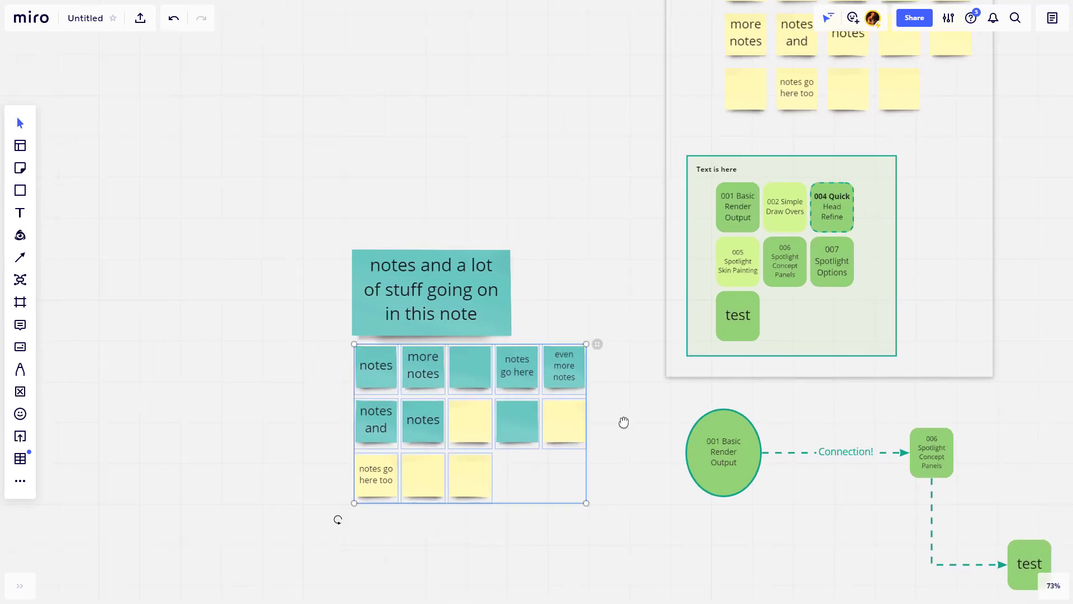
click(605, 355)
drag(494, 430, 327, 412)
drag(444, 470, 435, 407)
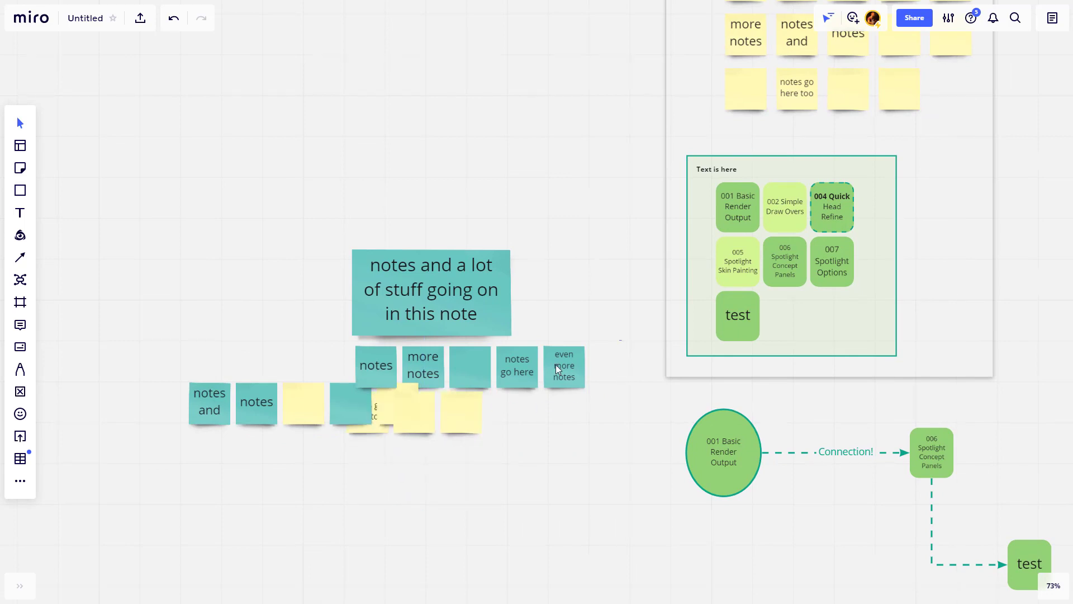
- Reflow the selected notes into a five-column, three-row grid
drag(623, 339, 108, 471)
drag(600, 344, 526, 353)
drag(427, 395, 486, 383)
scroll(486, 386, up, 3)
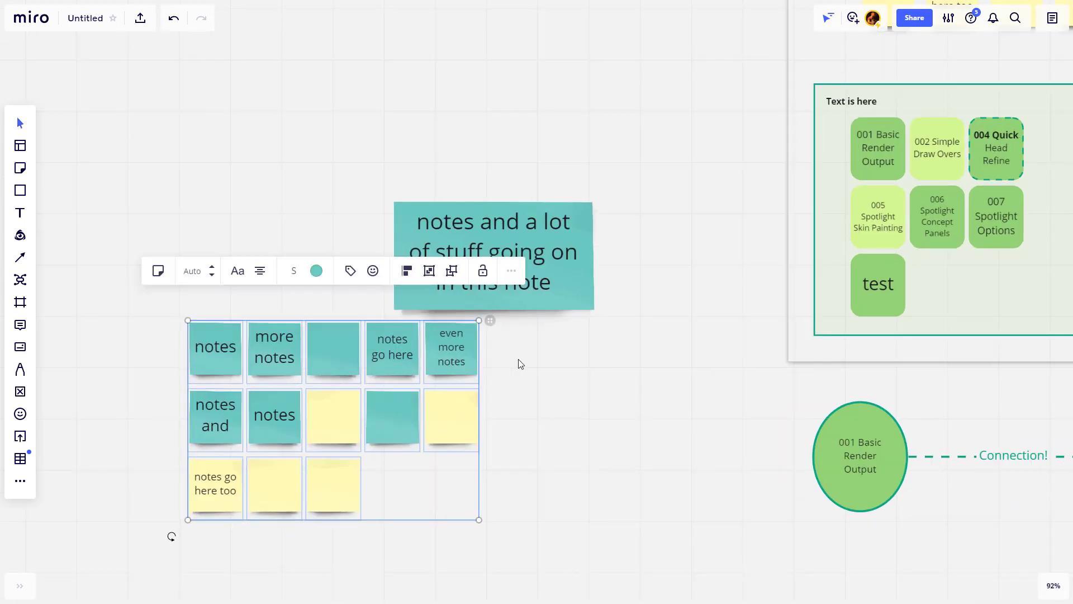
- Ungroup the sticky grid and nudge individual notes in each row slightly
click(452, 274)
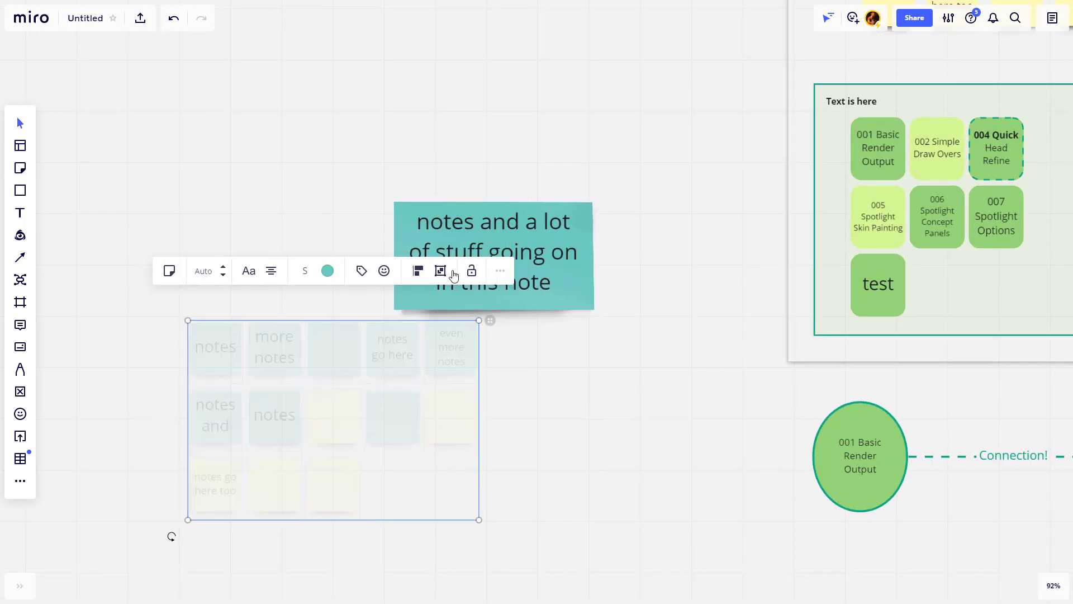
click(447, 379)
drag(444, 425, 441, 429)
click(394, 418)
click(336, 413)
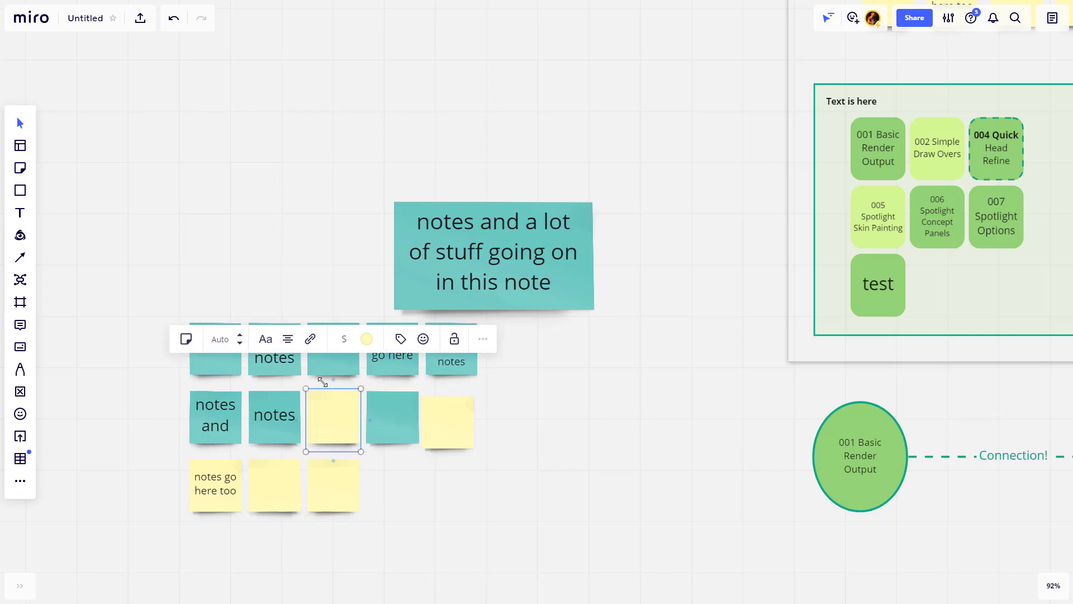
drag(321, 366, 288, 378)
drag(272, 412, 224, 429)
click(221, 360)
drag(221, 478, 278, 485)
drag(333, 480, 345, 475)
- Try a wider grid on all thirteen notes, undo it, then select the top five-note row
drag(151, 301, 603, 540)
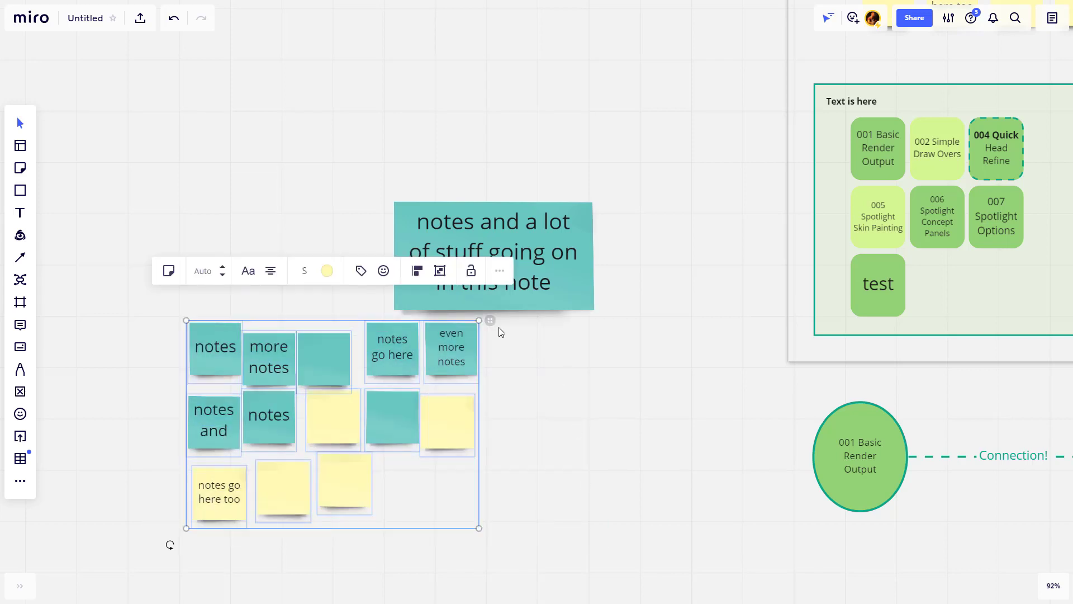
drag(492, 323, 340, 355)
key(ctrl+z)
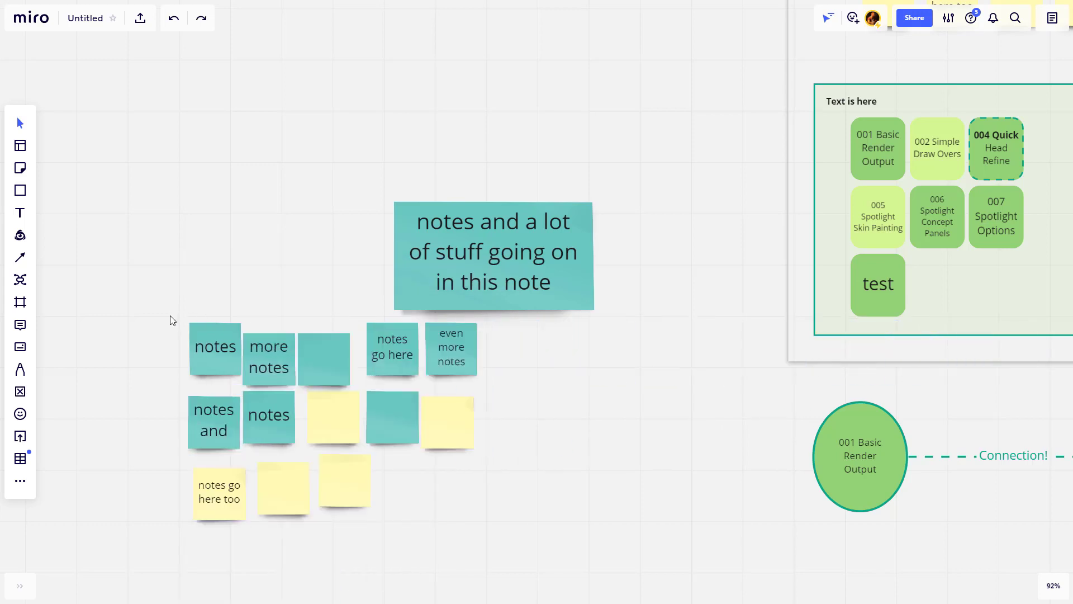
drag(159, 312, 181, 464)
- Evenly space the top row, the second row and the three yellow notes
click(486, 320)
click(526, 411)
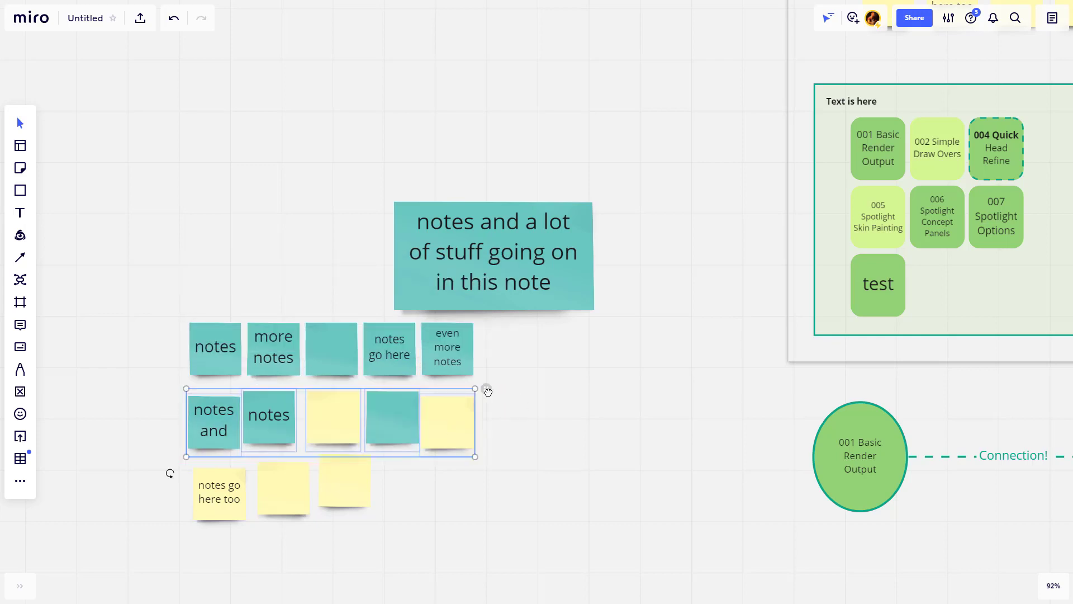
click(486, 390)
drag(456, 487, 176, 545)
click(382, 451)
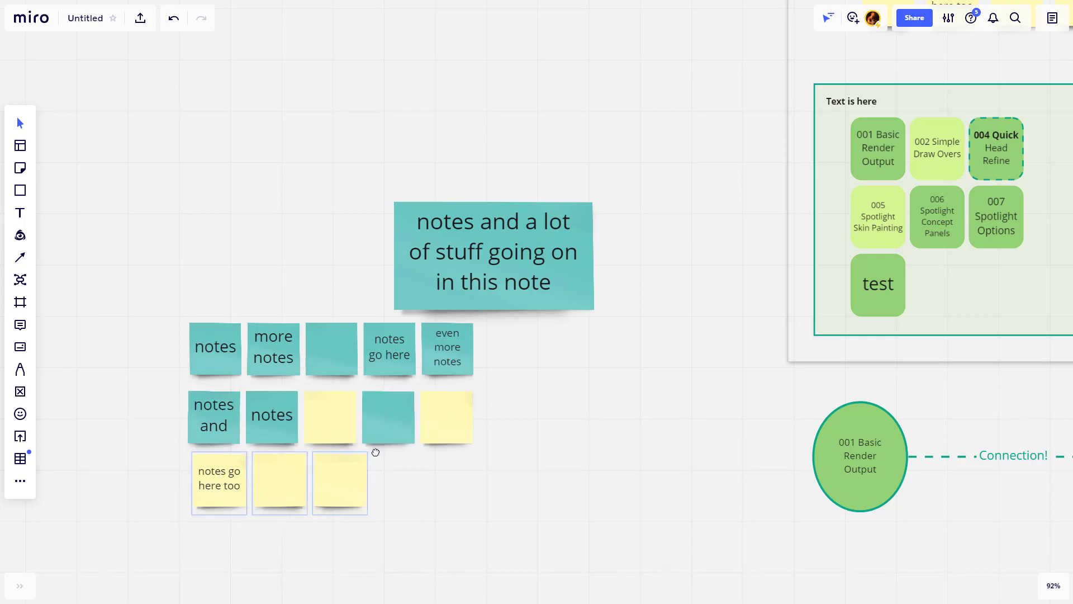
click(450, 531)
- Reselect the rows and group the top five-note row with Ctrl+G
drag(450, 536, 129, 453)
click(446, 387)
drag(473, 381, 114, 445)
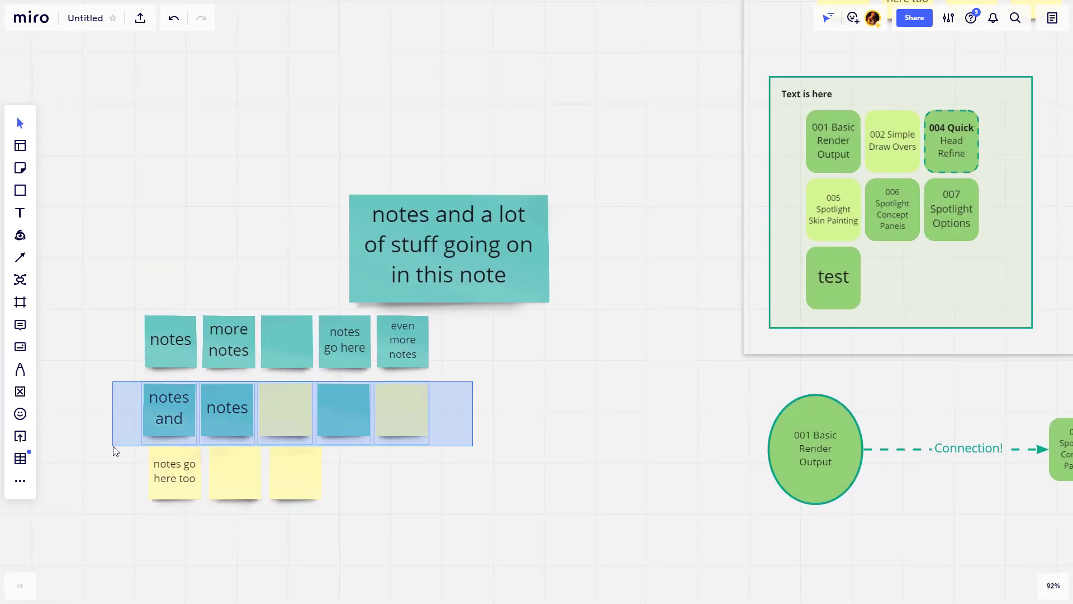
drag(114, 445, 115, 446)
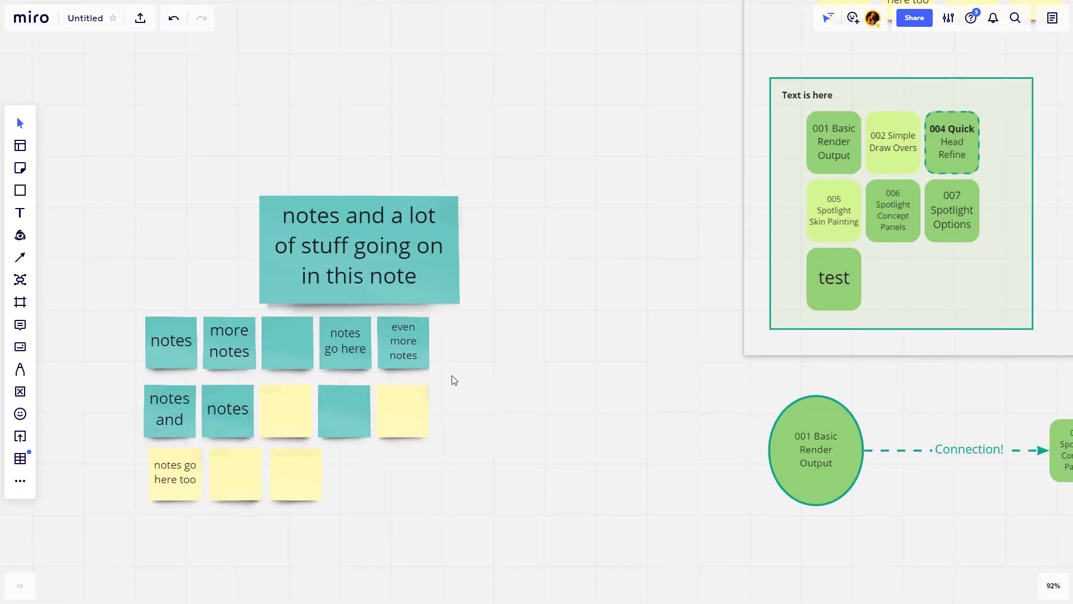
drag(499, 383, 133, 311)
key(ctrl+g)
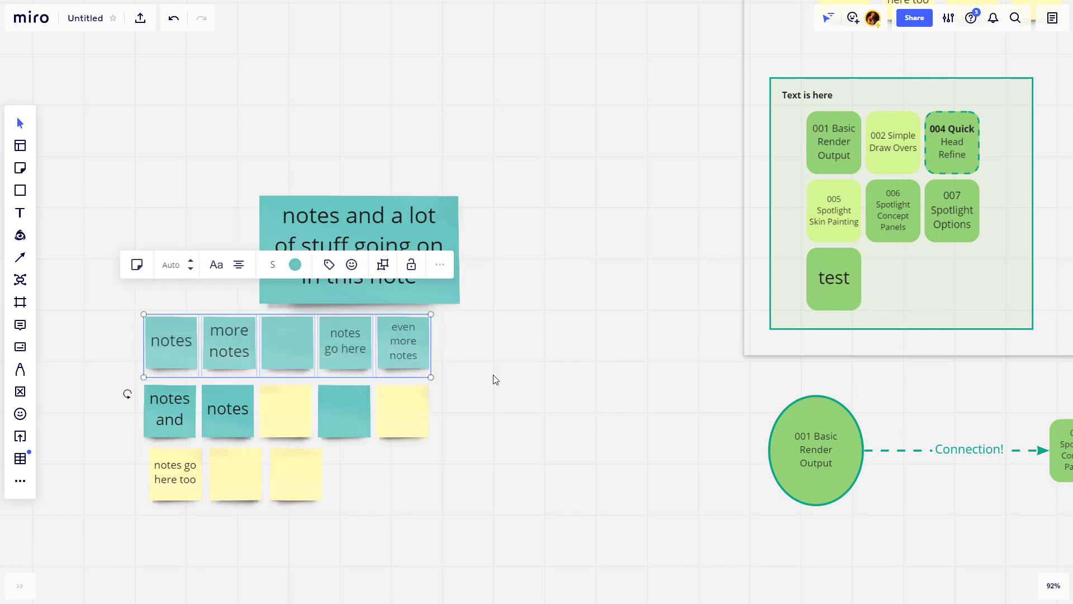
- Select all row groups, then undo and redo the row arrangement back to the earlier layout
click(495, 379)
click(401, 351)
shift+click(395, 423)
shift+click(302, 471)
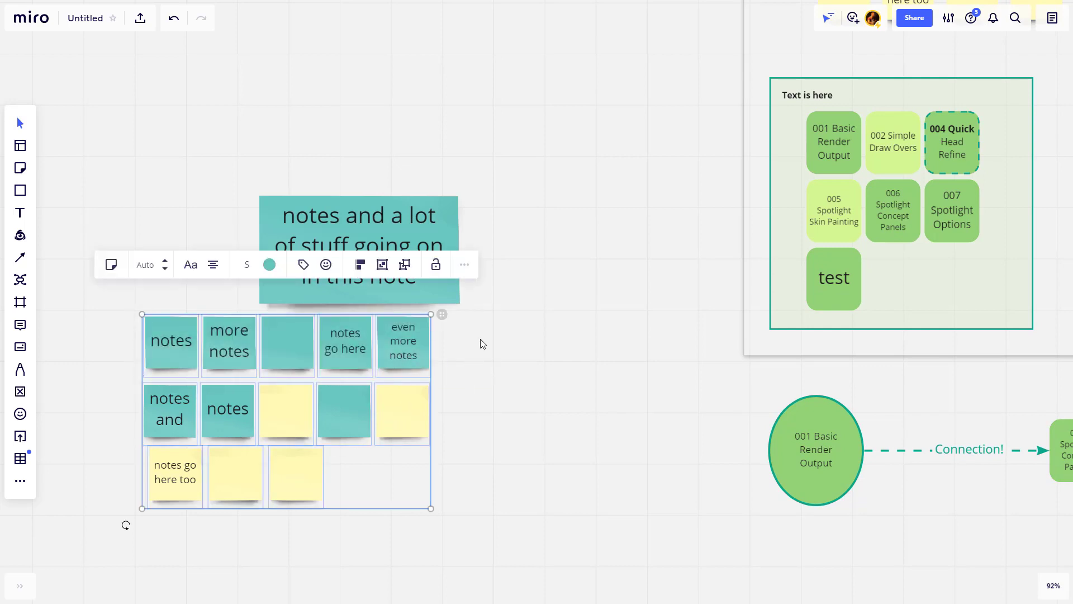
key(ctrl+z)
key(ctrl+z)
key(ctrl+z)
key(ctrl+shift+z)
key(ctrl+shift+z)
key(ctrl+shift+z)
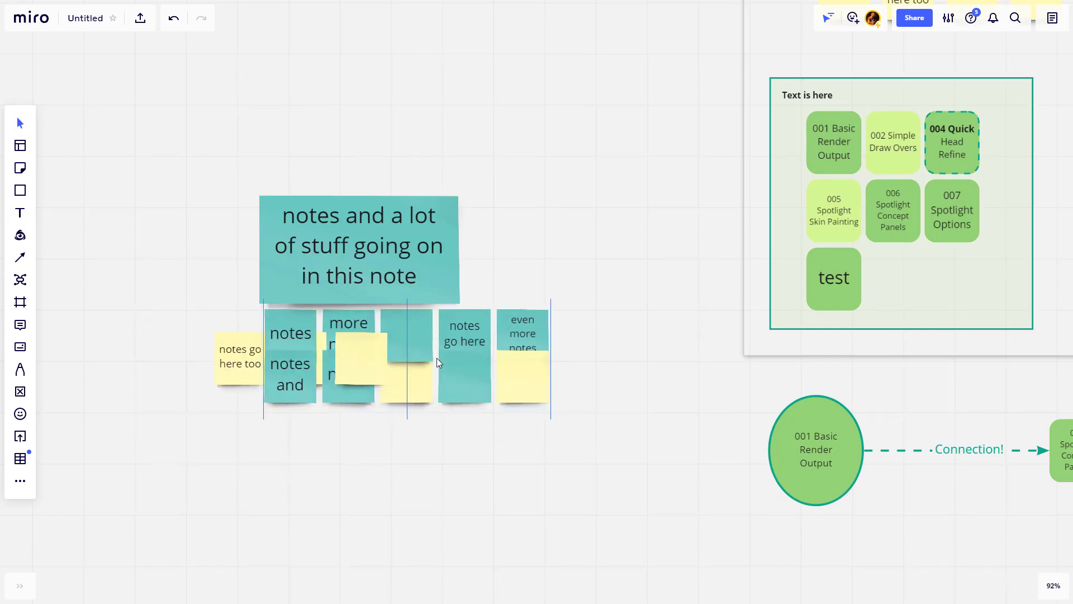
key(ctrl+z)
key(ctrl+z)
key(ctrl+z)
key(ctrl+z)
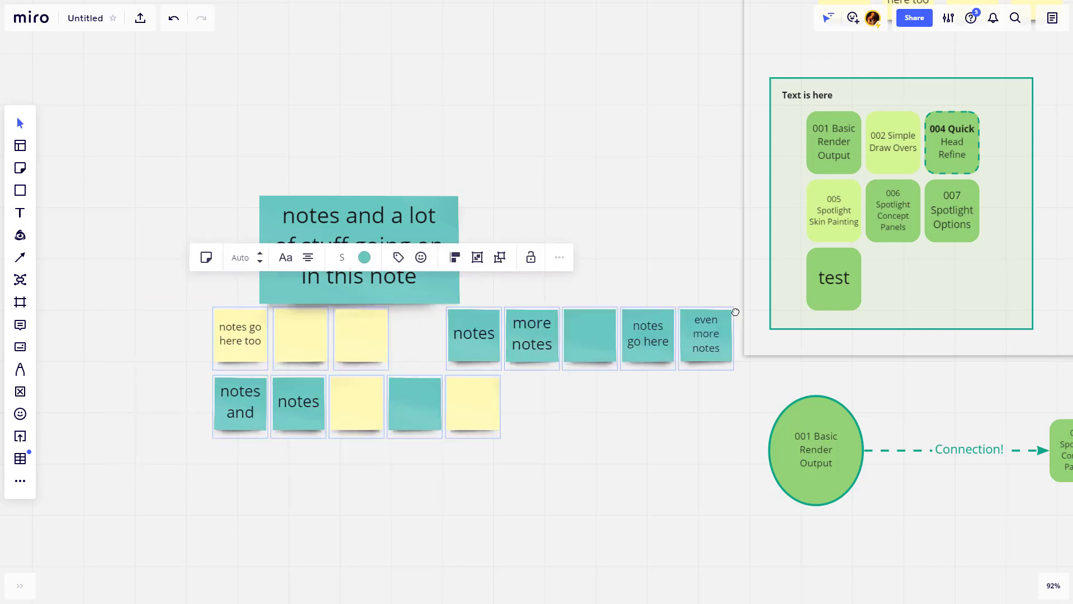
- Reposition the teal five-note row and second row, undo the last move, and select the teal group
drag(563, 321, 344, 339)
drag(402, 473, 484, 492)
drag(160, 342, 394, 409)
key(ctrl+z)
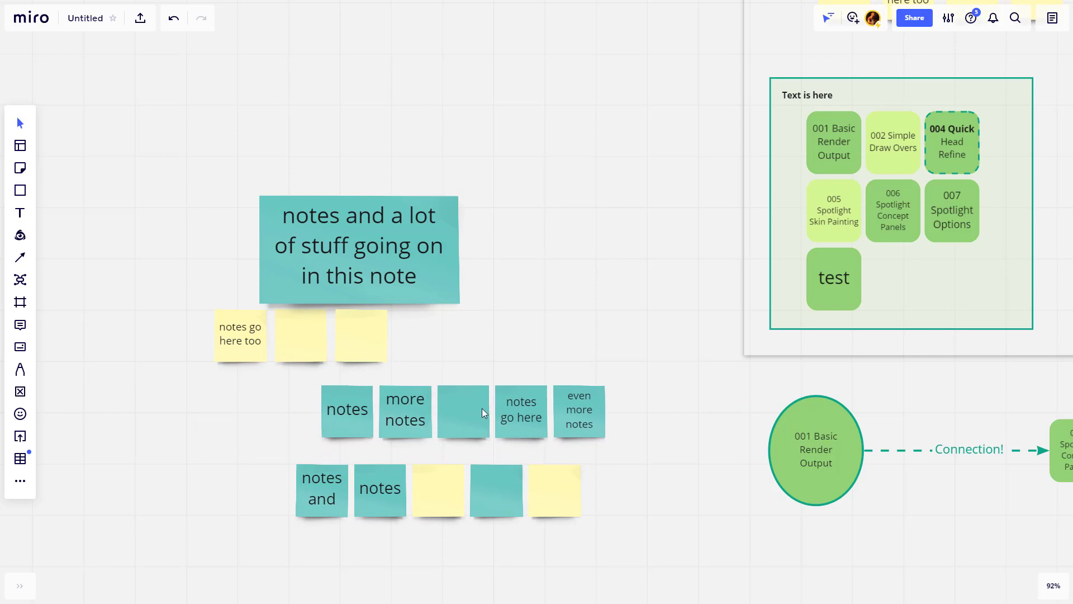
click(485, 412)
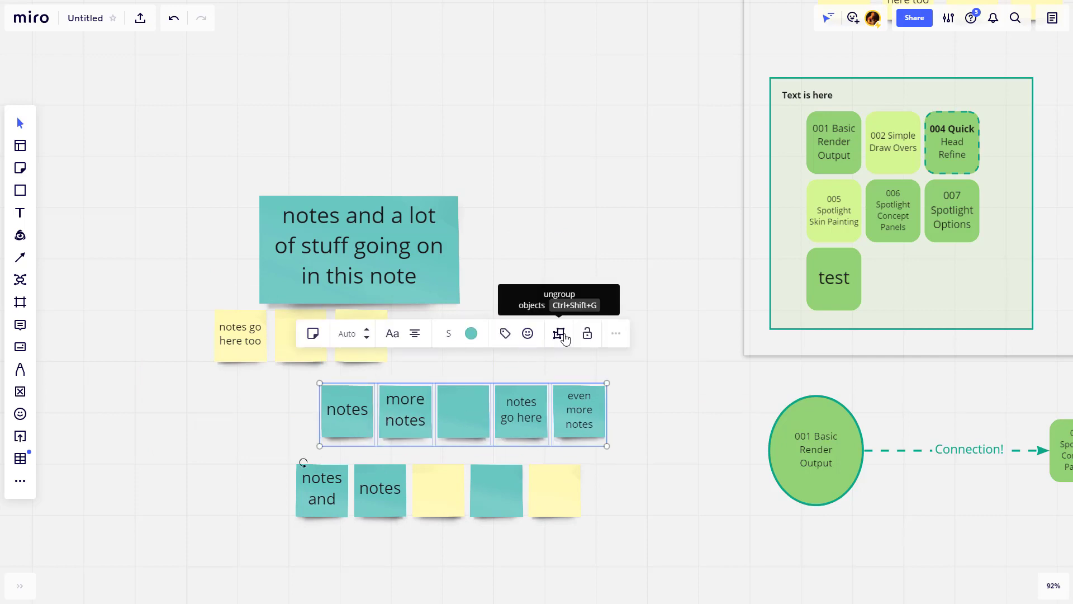